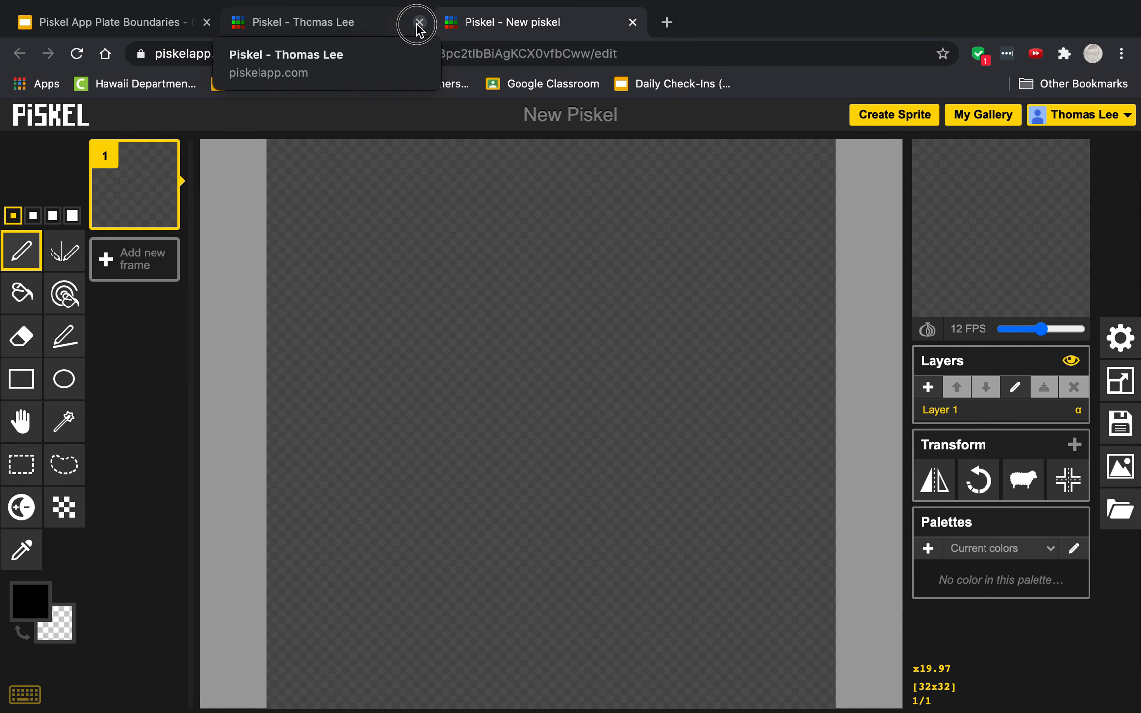
# - Close the duplicate Piskel tab, view the Piskel App Plate Boundaries slides for reference, and return to the new sprite
pyautogui.click(419, 22)
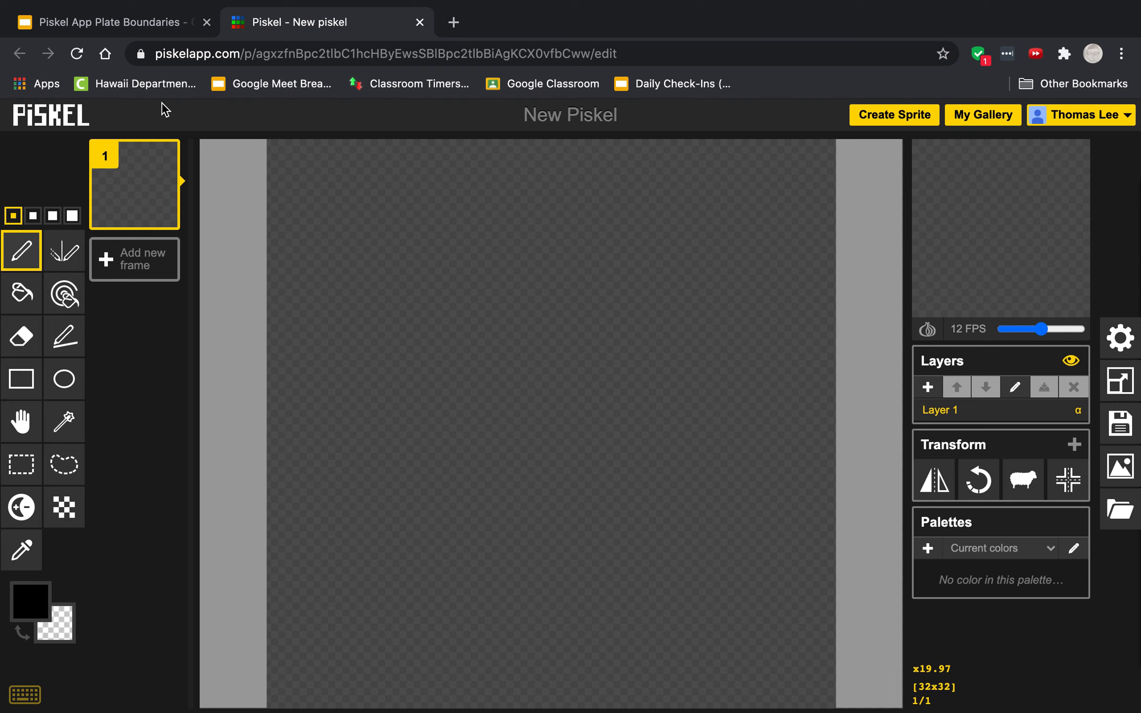
pyautogui.click(139, 25)
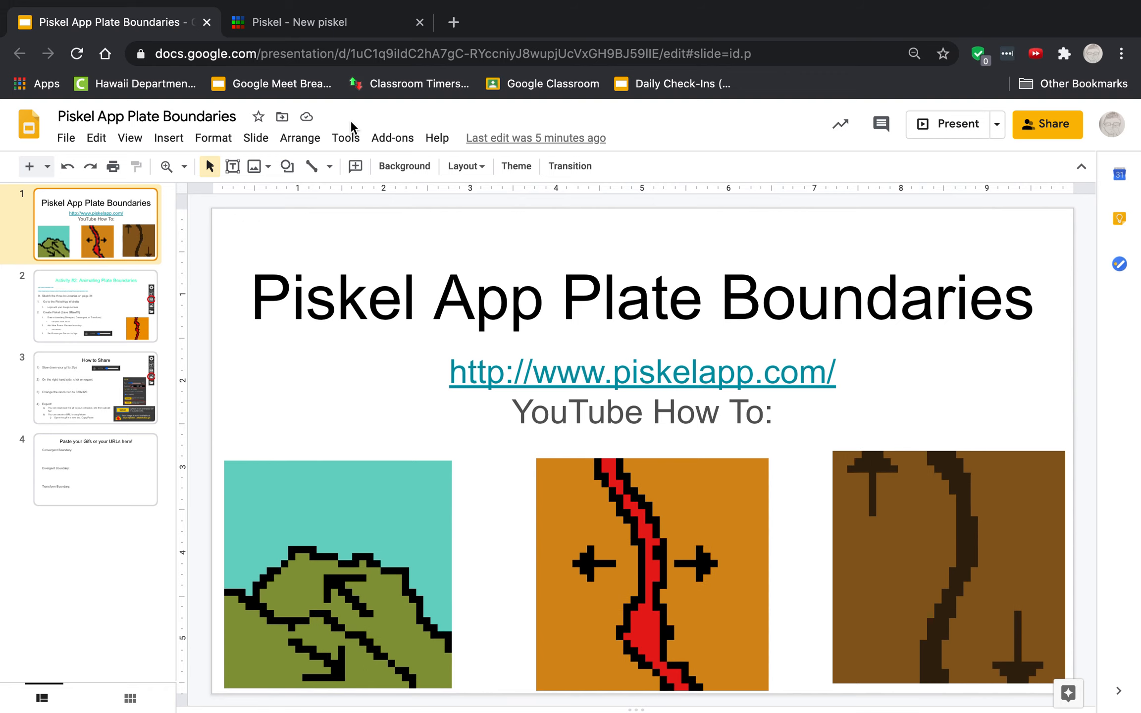
pyautogui.click(335, 33)
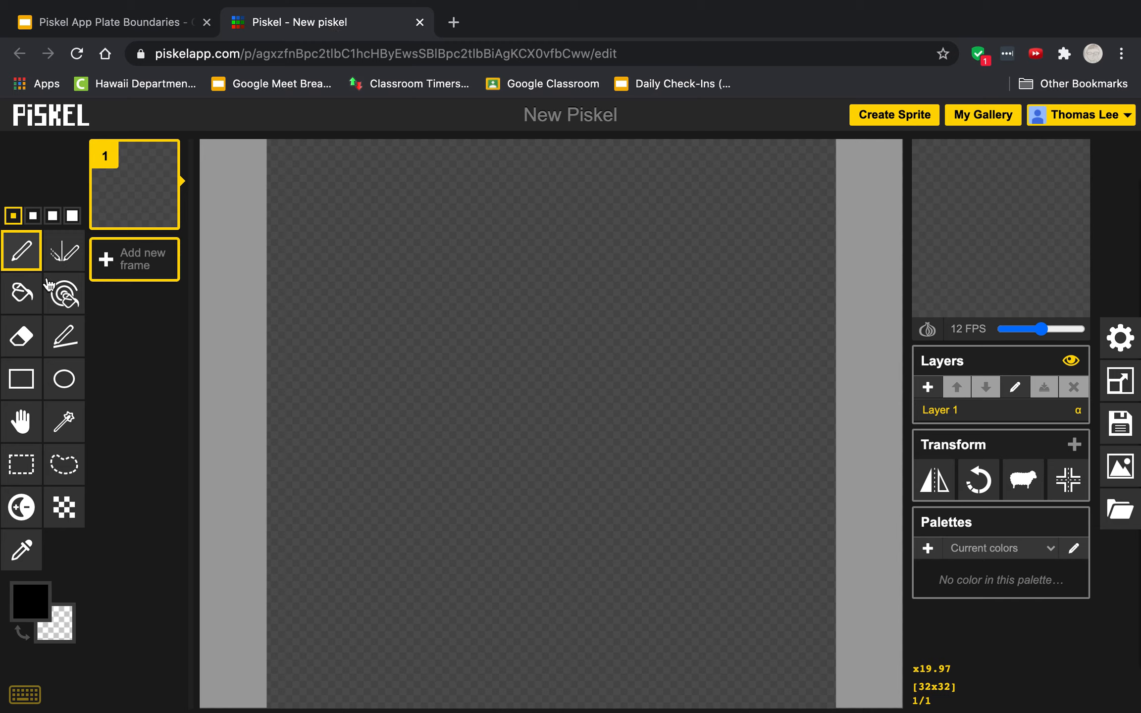
# - Fill the whole first frame with orange using the Paint bucket tool
pyautogui.click(22, 298)
pyautogui.click(24, 609)
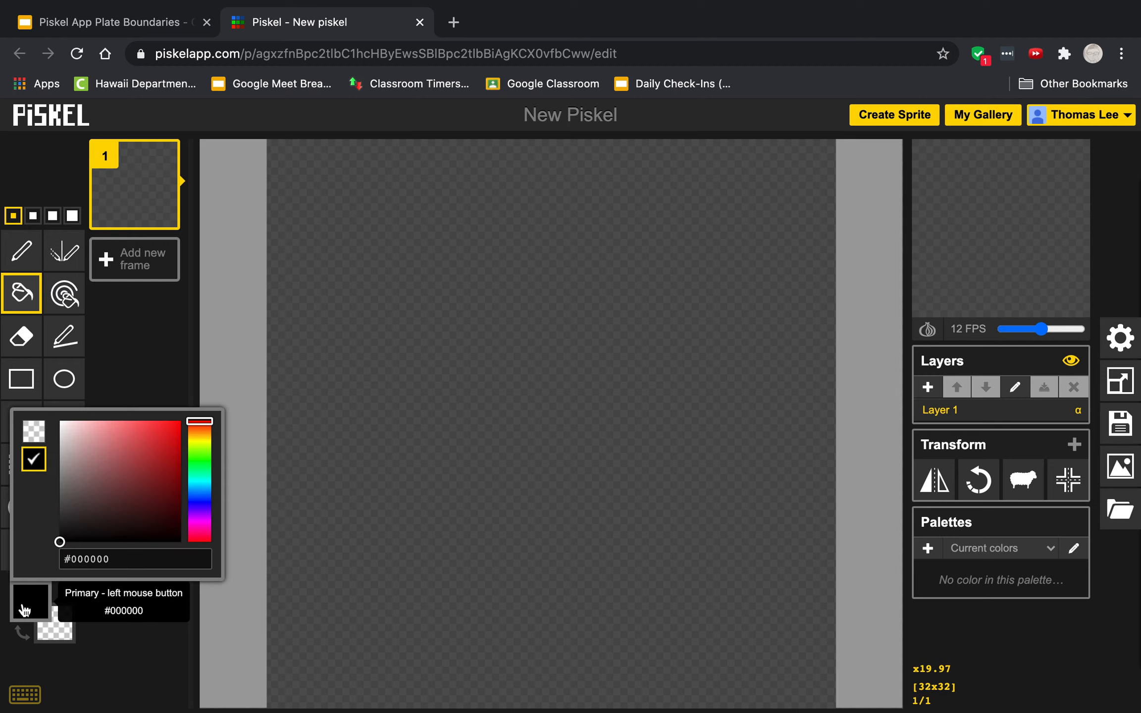
pyautogui.moveTo(208, 429); pyautogui.dragTo(179, 429)
pyautogui.click(156, 438)
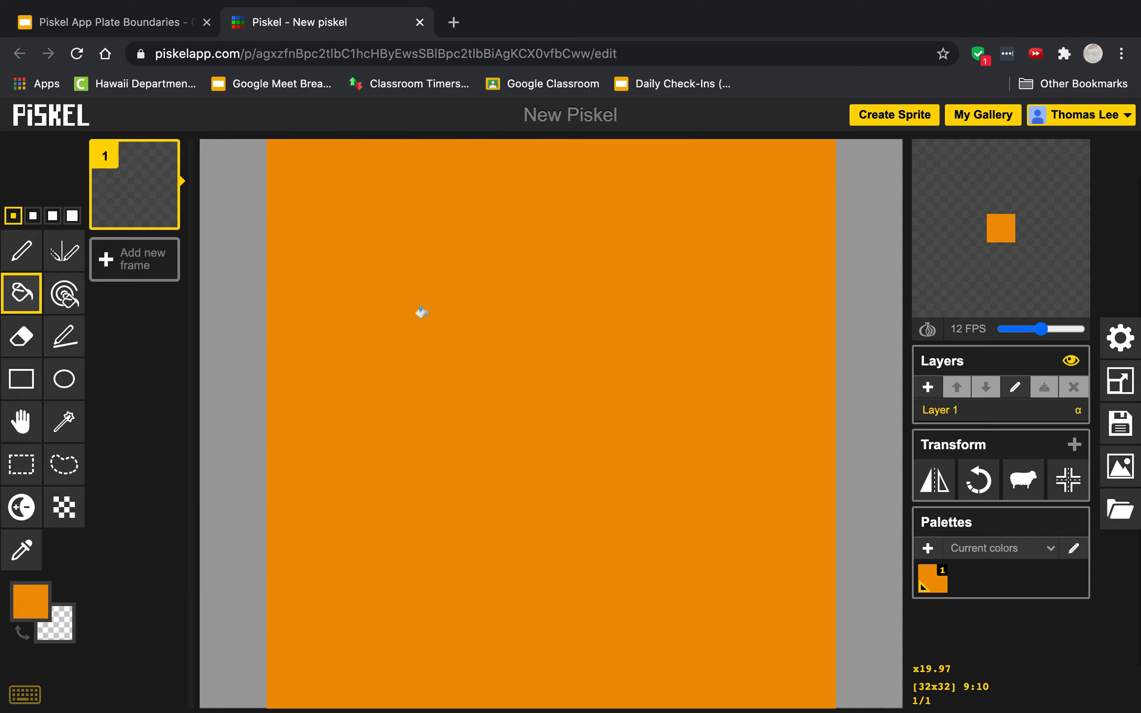
pyautogui.click(422, 313)
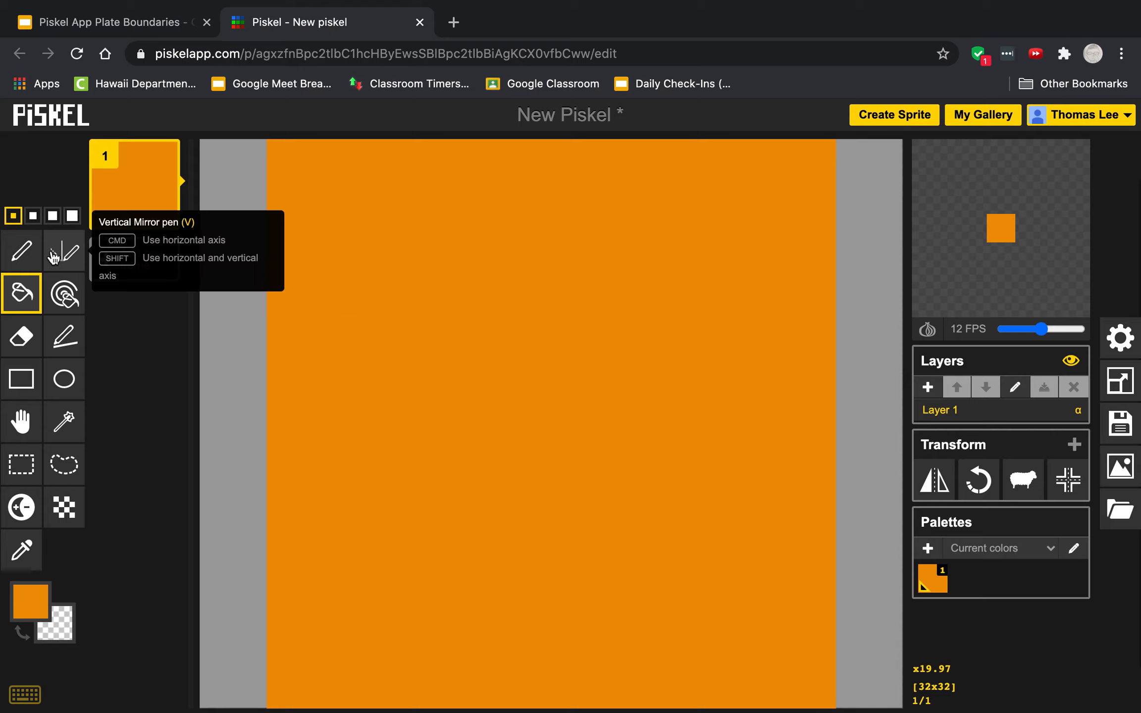
# - Draw a black wavy line down the middle of frame 1, from top to bottom, with the second-smallest pen size
pyautogui.click(32, 259)
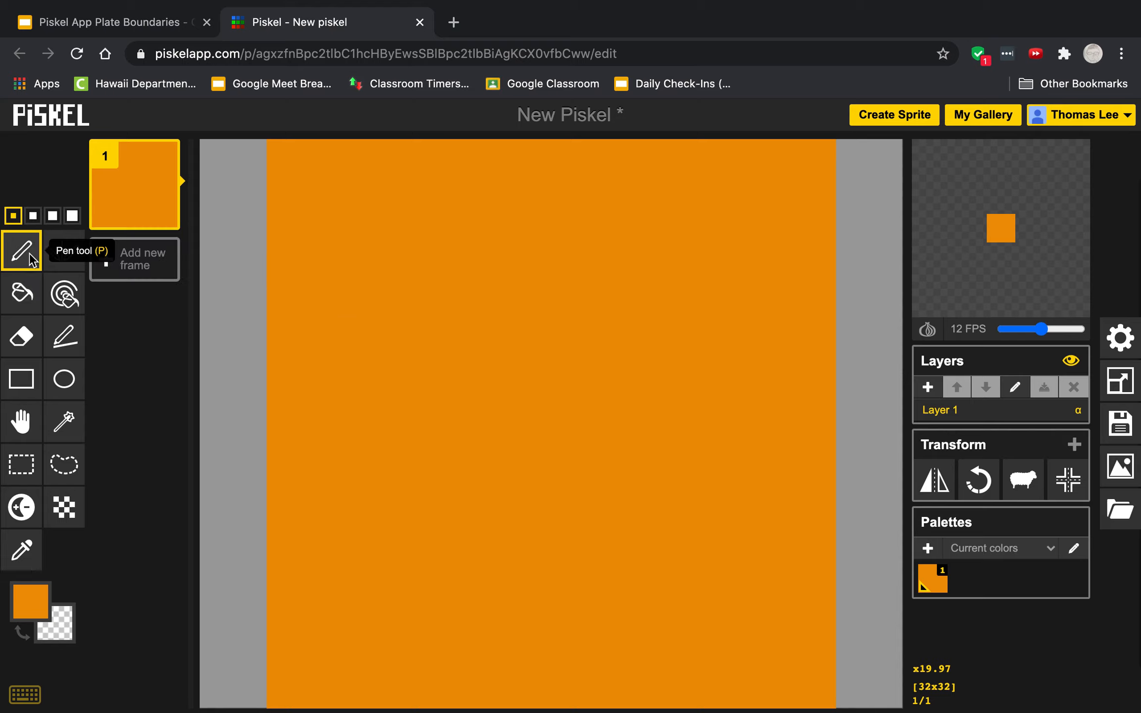
pyautogui.click(32, 216)
pyautogui.click(72, 218)
pyautogui.click(35, 218)
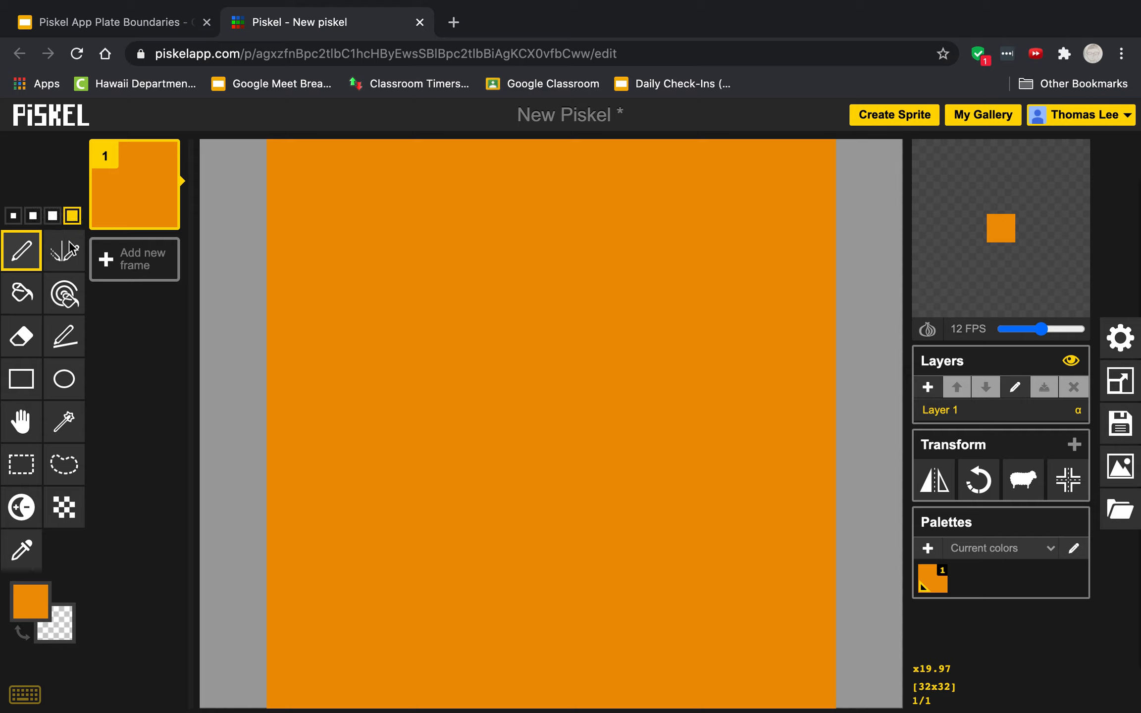
pyautogui.click(30, 601)
pyautogui.click(32, 459)
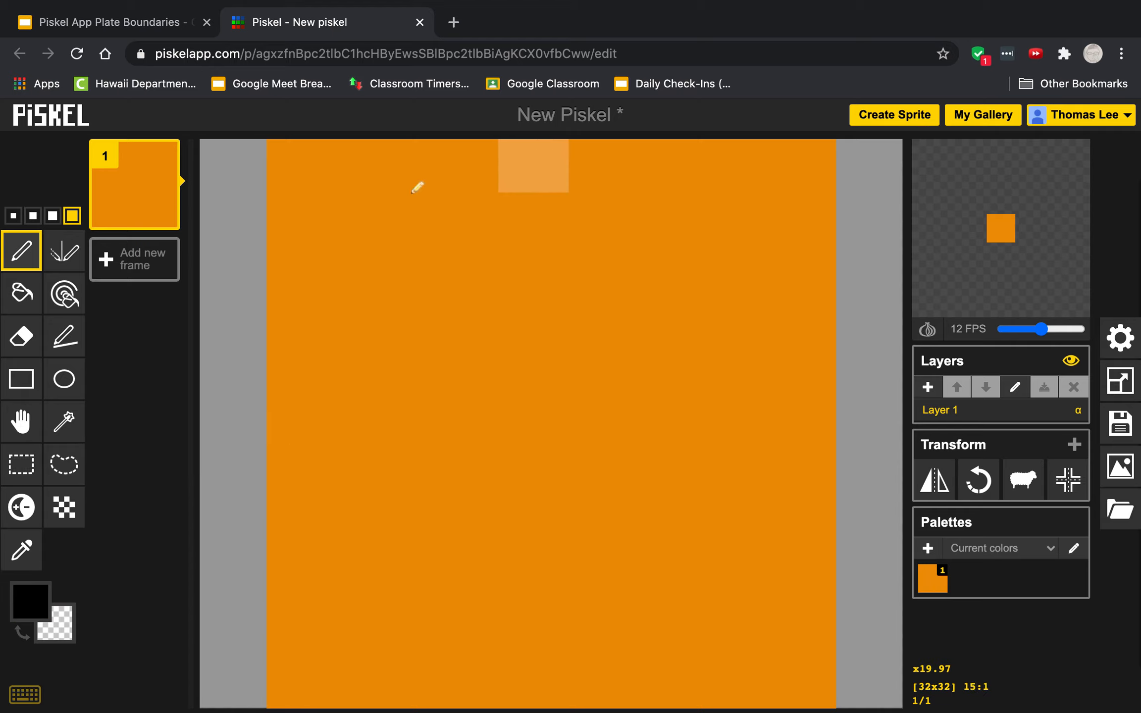
pyautogui.click(35, 217)
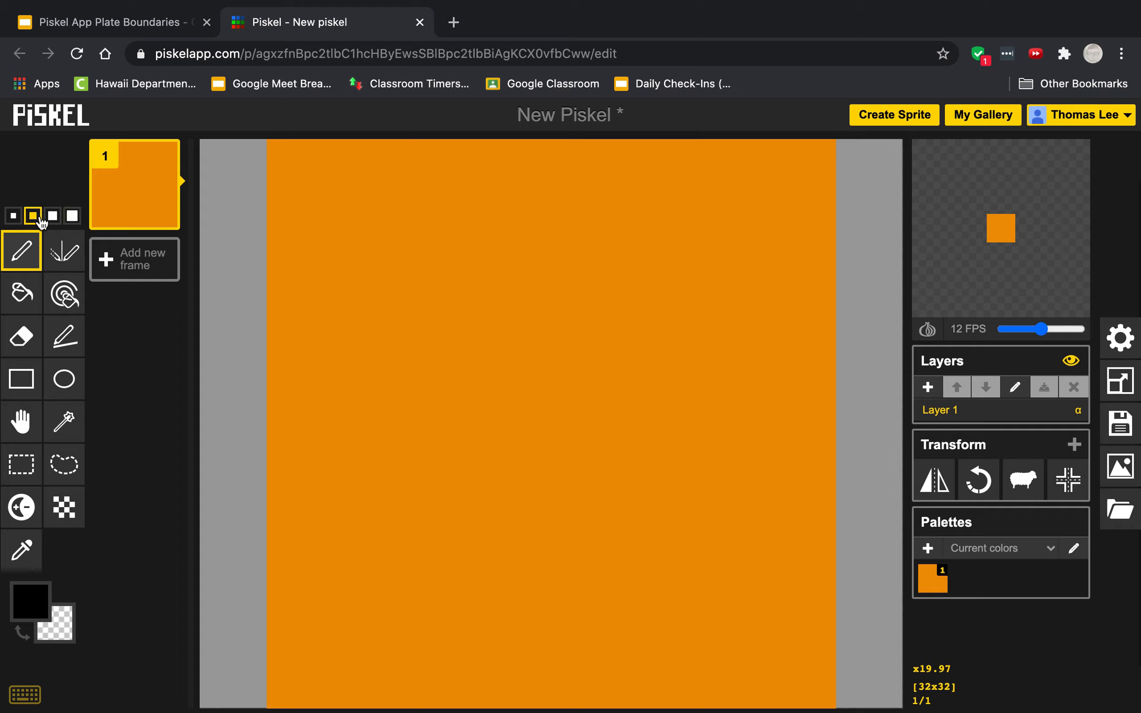
pyautogui.moveTo(577, 160)
pyautogui.mouseDown()
pyautogui.moveTo(528, 240)
pyautogui.moveTo(542, 303)
pyautogui.moveTo(598, 419)
pyautogui.moveTo(594, 511)
pyautogui.moveTo(524, 627)
pyautogui.moveTo(582, 706)
pyautogui.moveTo(611, 712)
pyautogui.mouseUp()
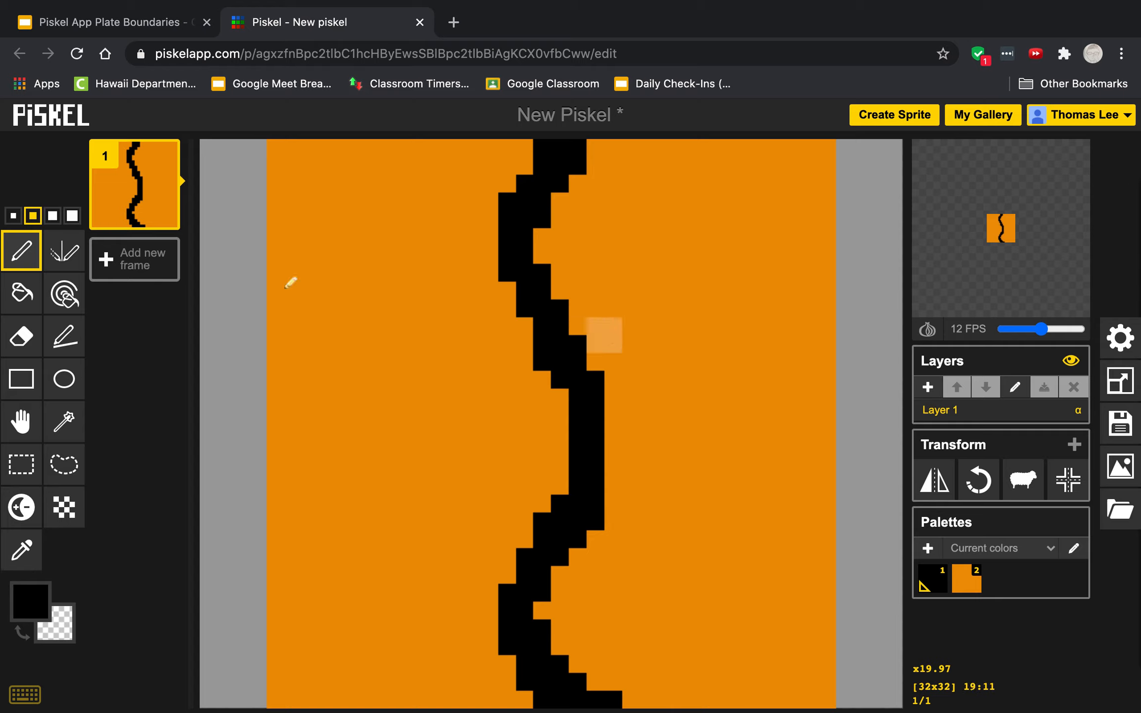
# - Draw a black arrow on each side of the wavy line, both pointing outward, with the smallest pen size
pyautogui.click(12, 217)
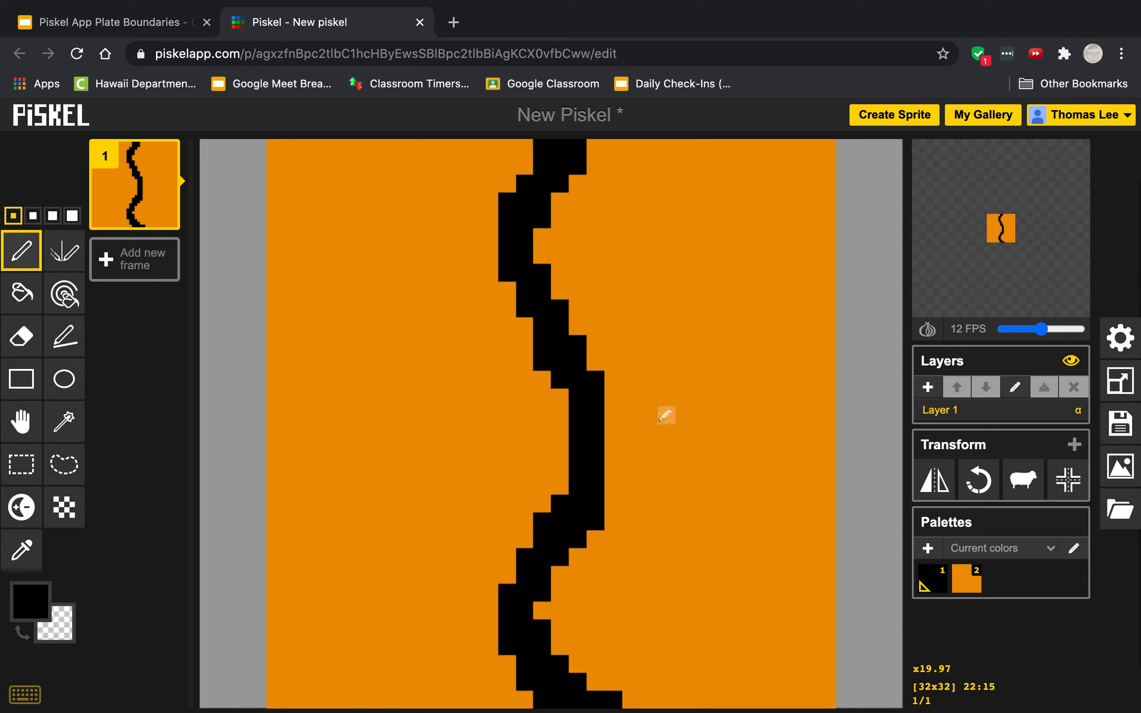
pyautogui.moveTo(664, 420); pyautogui.dragTo(785, 415)
pyautogui.moveTo(756, 362)
pyautogui.mouseDown()
pyautogui.moveTo(806, 414)
pyautogui.moveTo(772, 463)
pyautogui.mouseUp()
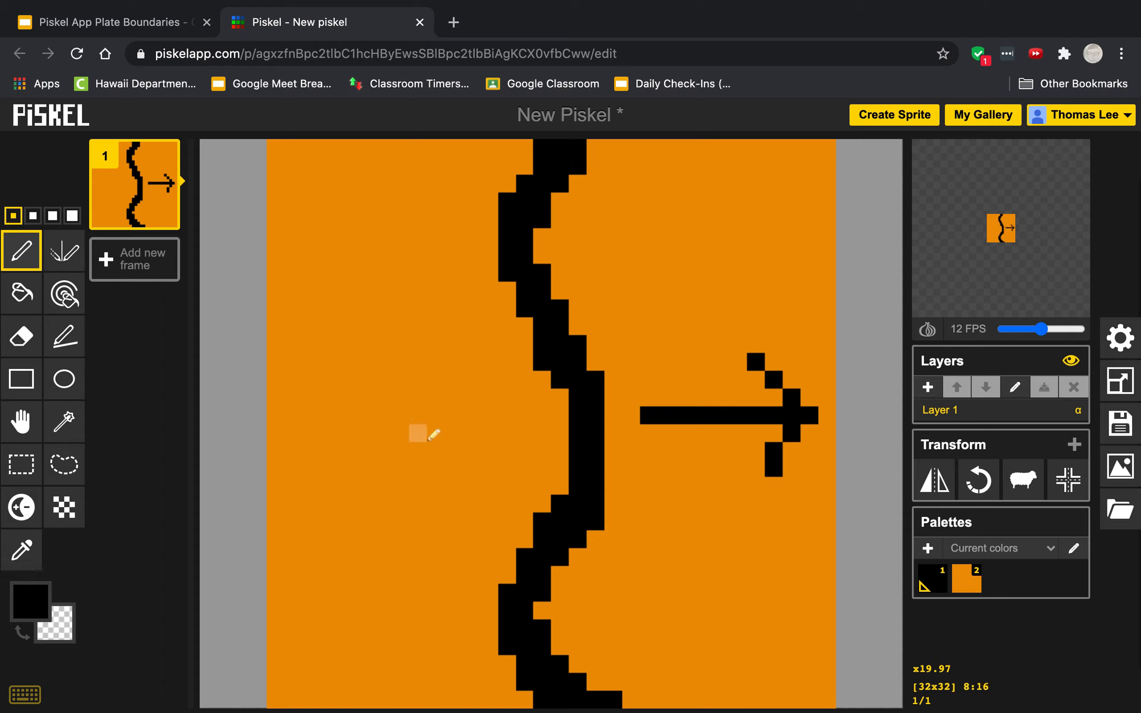
pyautogui.moveTo(434, 434); pyautogui.dragTo(293, 444)
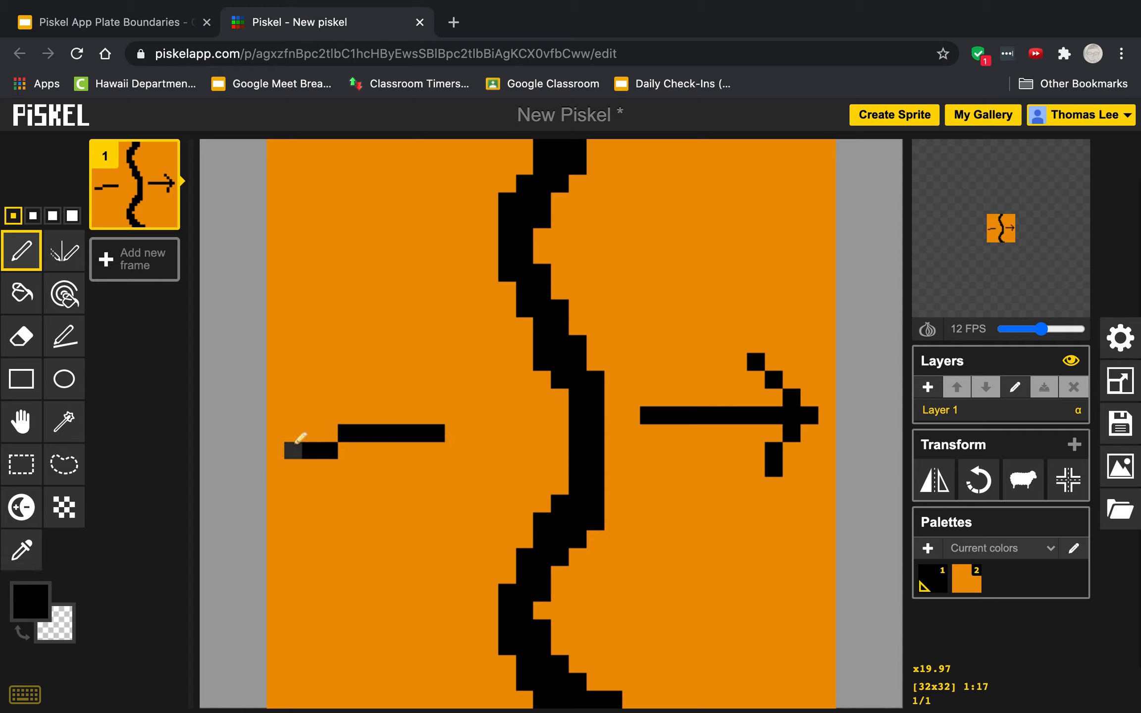
pyautogui.hotkey('ctrl', 'z')
pyautogui.moveTo(460, 415); pyautogui.dragTo(313, 414)
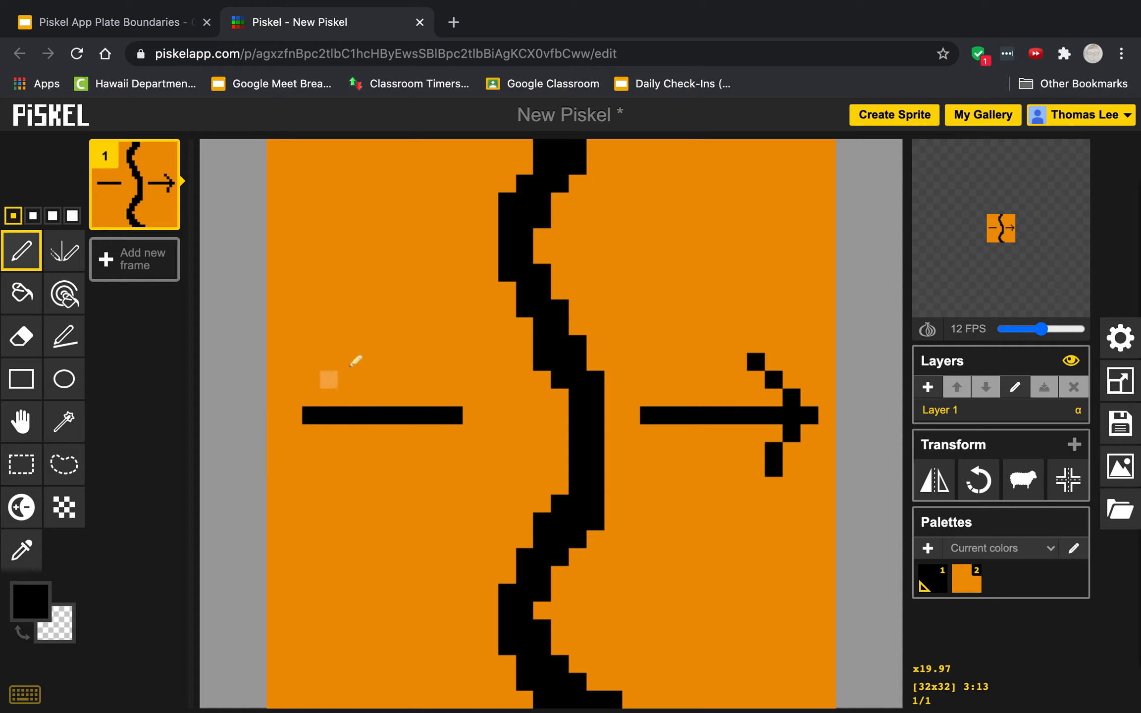
pyautogui.moveTo(367, 355)
pyautogui.mouseDown()
pyautogui.moveTo(296, 420)
pyautogui.moveTo(369, 485)
pyautogui.mouseUp()
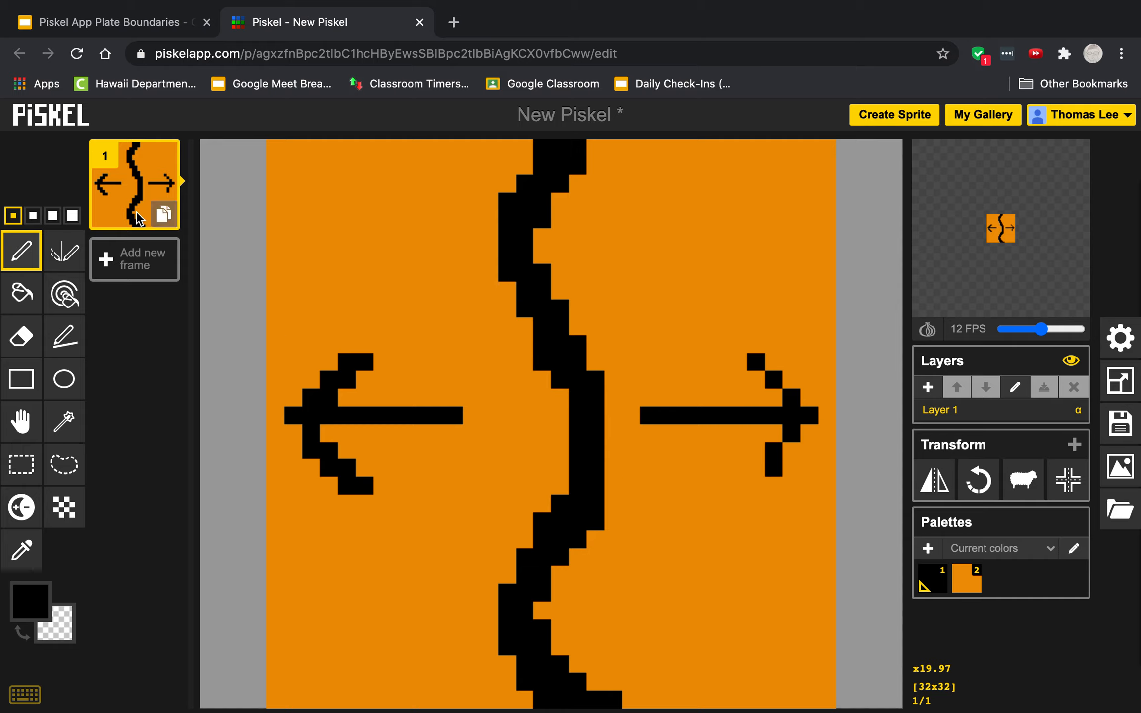
# - Add a second frame and set the animation speed to 2 FPS
pyautogui.click(139, 264)
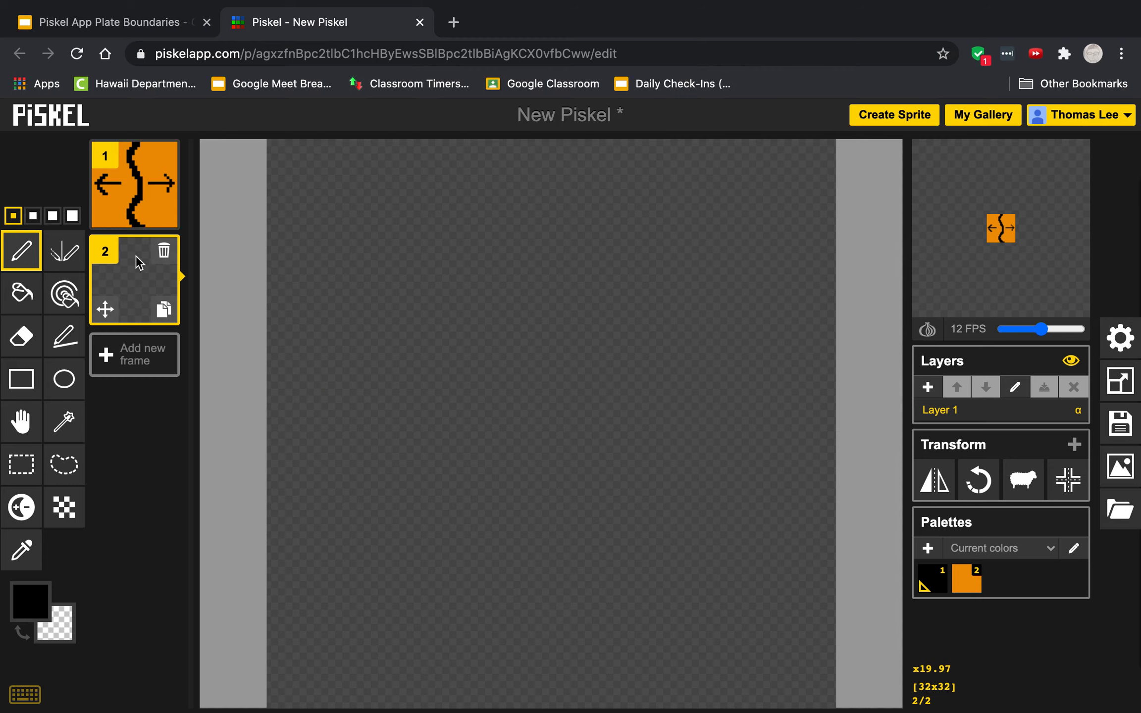
pyautogui.moveTo(1011, 229)
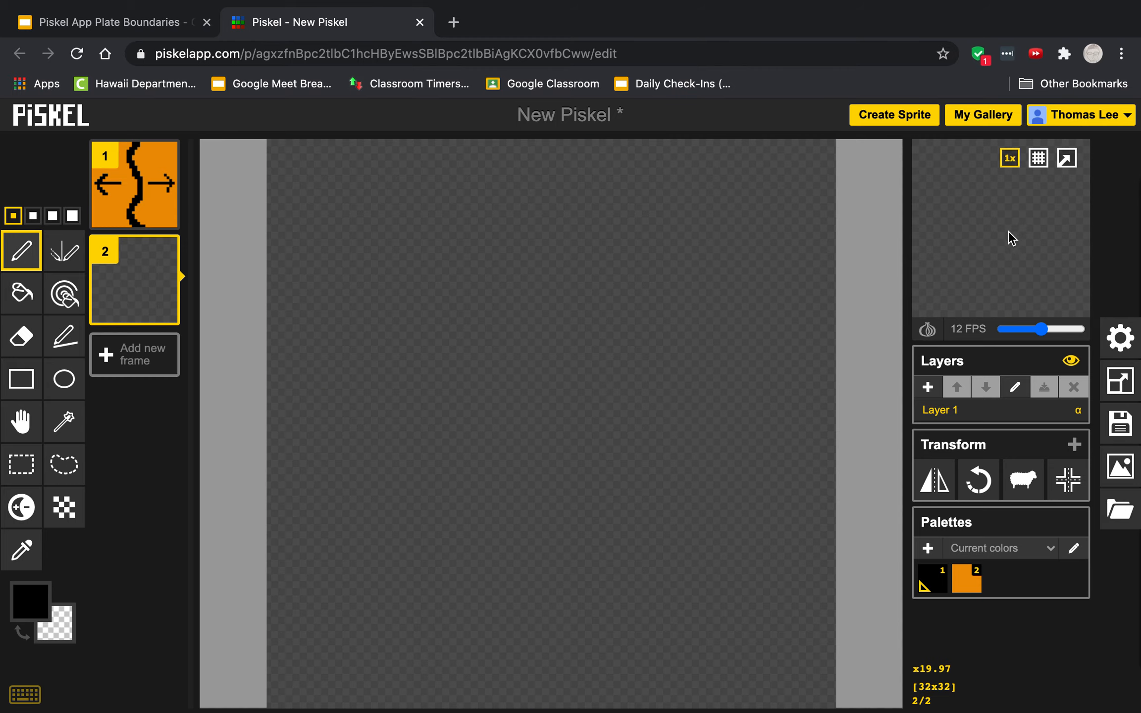
pyautogui.moveTo(1040, 329); pyautogui.dragTo(1010, 342)
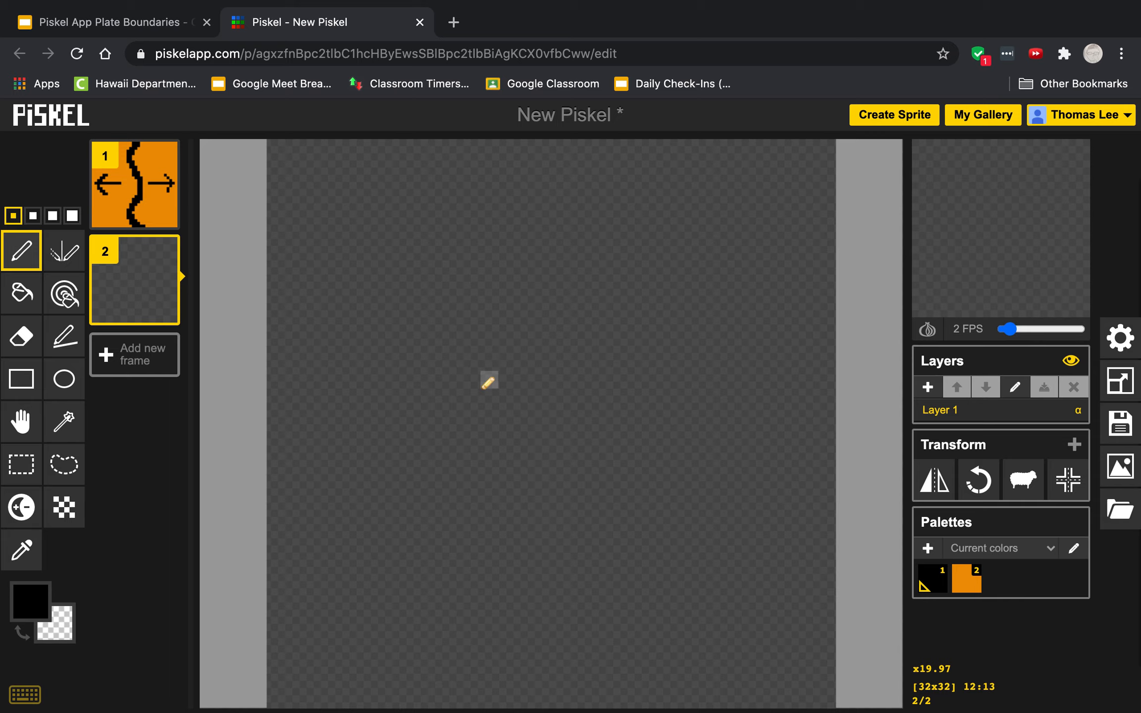
# - Fill the whole second frame with the same orange used in frame 1
pyautogui.click(28, 296)
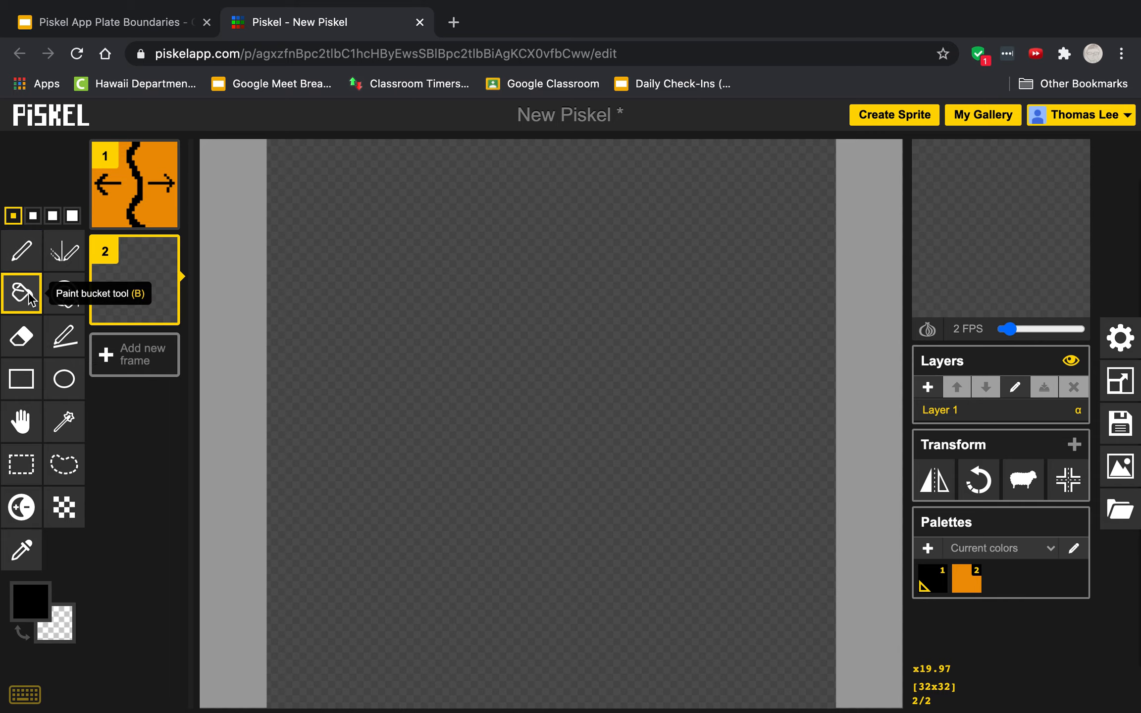
pyautogui.click(475, 286)
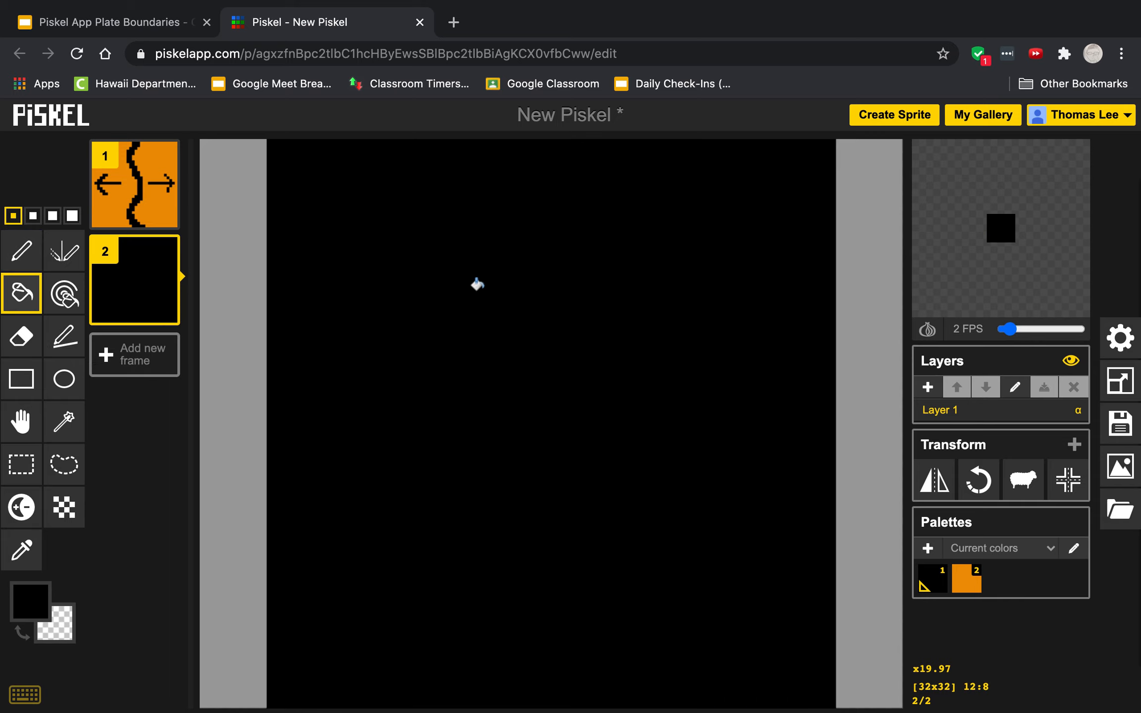
pyautogui.click(30, 601)
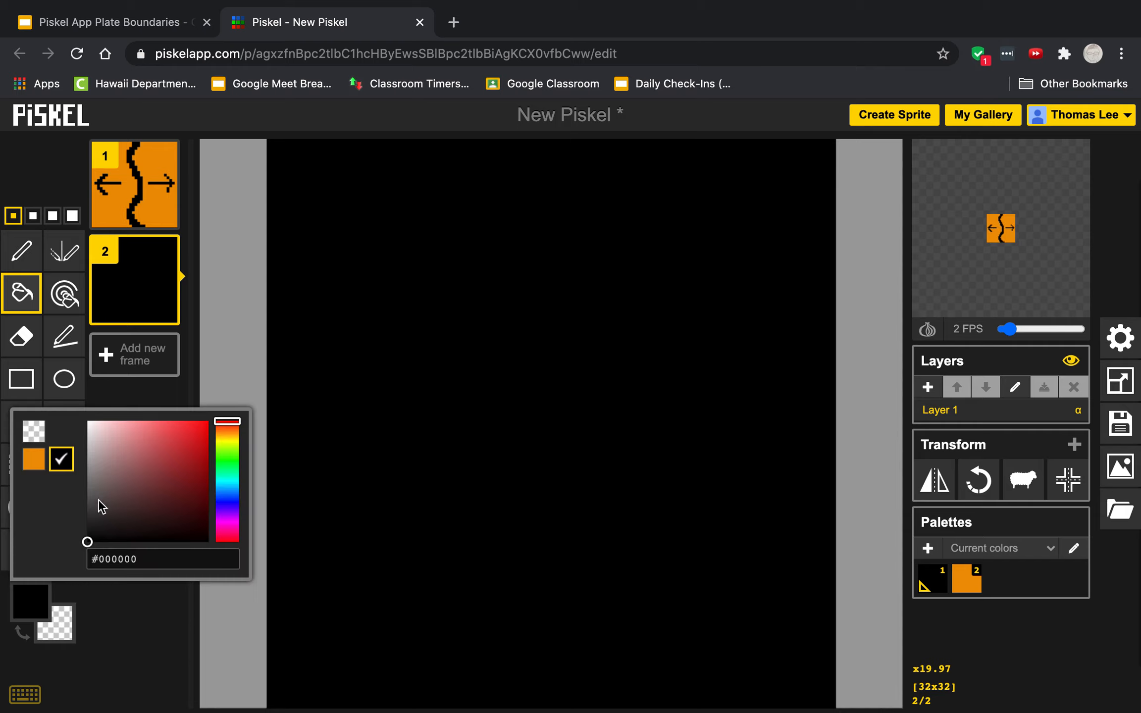
pyautogui.click(40, 461)
pyautogui.click(396, 383)
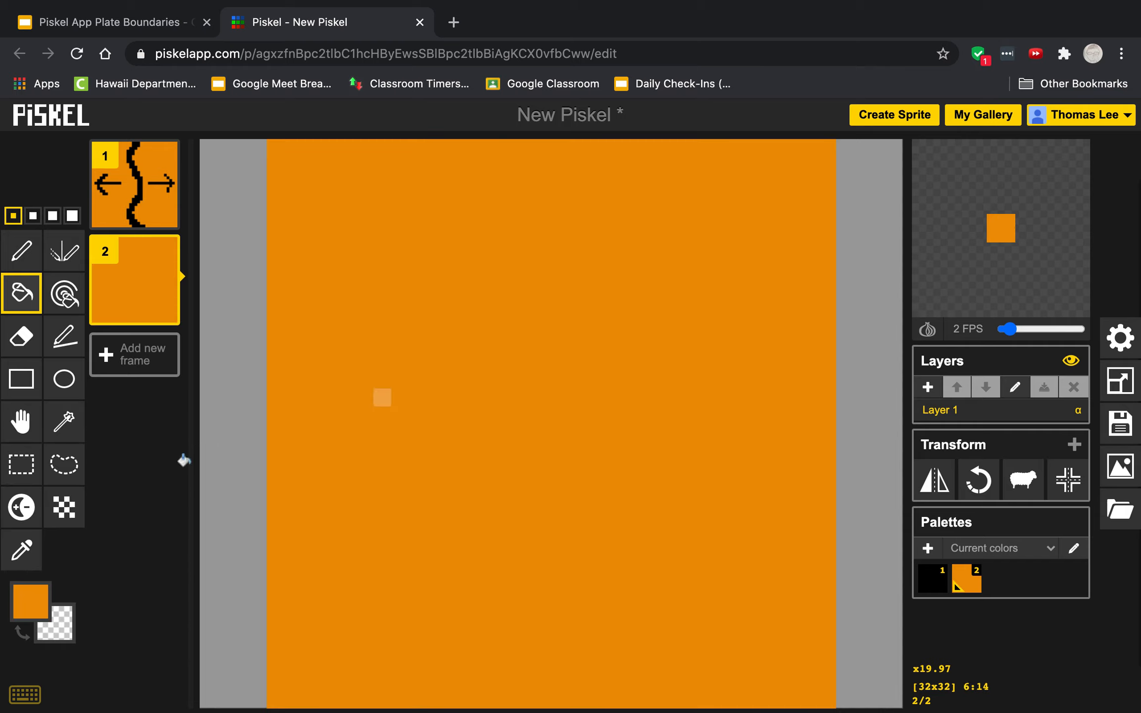
# - Draw two separate thin black wavy lines from top to bottom of frame 2, leaving a gap between them
pyautogui.click(44, 590)
pyautogui.click(62, 463)
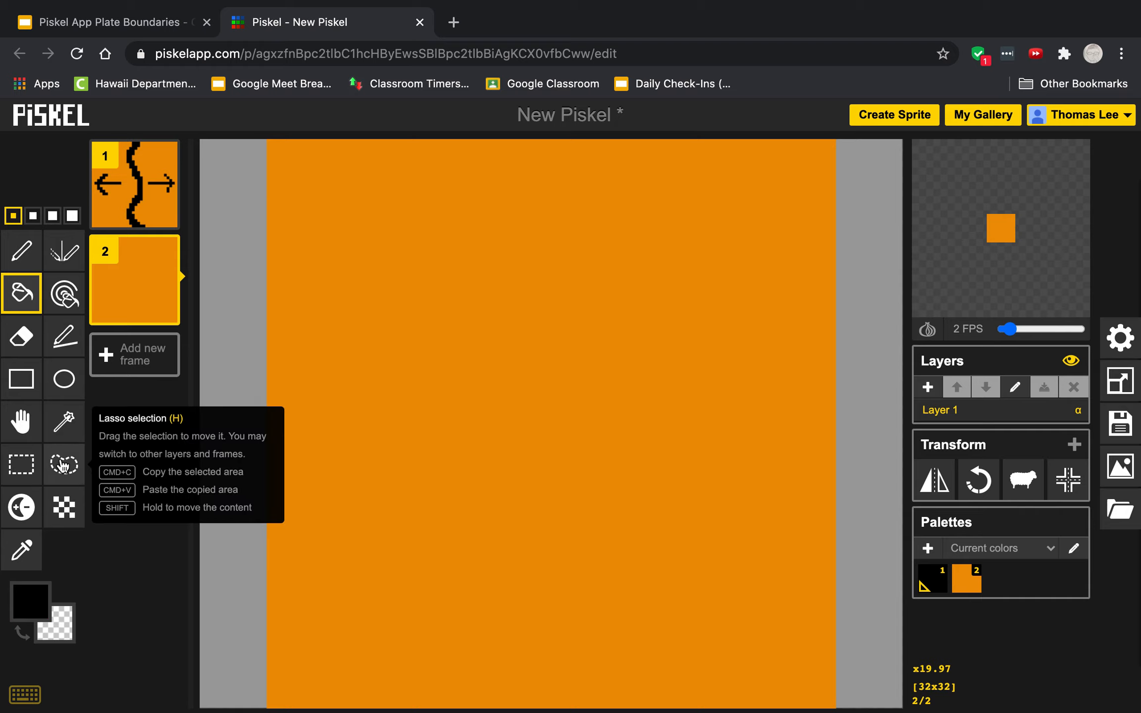
pyautogui.click(21, 251)
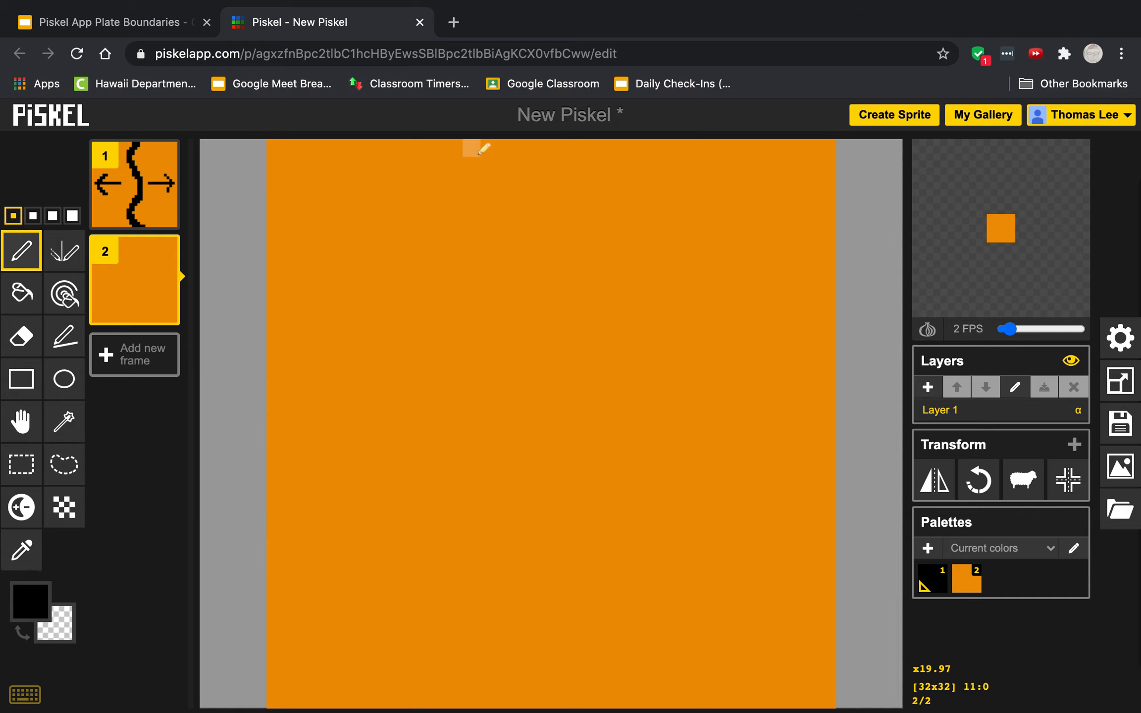
pyautogui.moveTo(472, 147)
pyautogui.mouseDown()
pyautogui.moveTo(442, 271)
pyautogui.moveTo(484, 335)
pyautogui.moveTo(501, 394)
pyautogui.moveTo(482, 482)
pyautogui.moveTo(502, 565)
pyautogui.moveTo(470, 636)
pyautogui.moveTo(491, 709)
pyautogui.mouseUp()
pyautogui.moveTo(611, 145)
pyautogui.mouseDown()
pyautogui.moveTo(591, 248)
pyautogui.moveTo(645, 398)
pyautogui.moveTo(598, 524)
pyautogui.moveTo(602, 572)
pyautogui.moveTo(633, 613)
pyautogui.moveTo(614, 704)
pyautogui.mouseUp()
# - Draw black arrows pointing outward on both sides of the two lines in frame 2
pyautogui.moveTo(692, 404)
pyautogui.mouseDown()
pyautogui.moveTo(776, 400)
pyautogui.moveTo(766, 362)
pyautogui.moveTo(797, 404)
pyautogui.moveTo(768, 436)
pyautogui.mouseUp()
pyautogui.moveTo(400, 415); pyautogui.dragTo(317, 415)
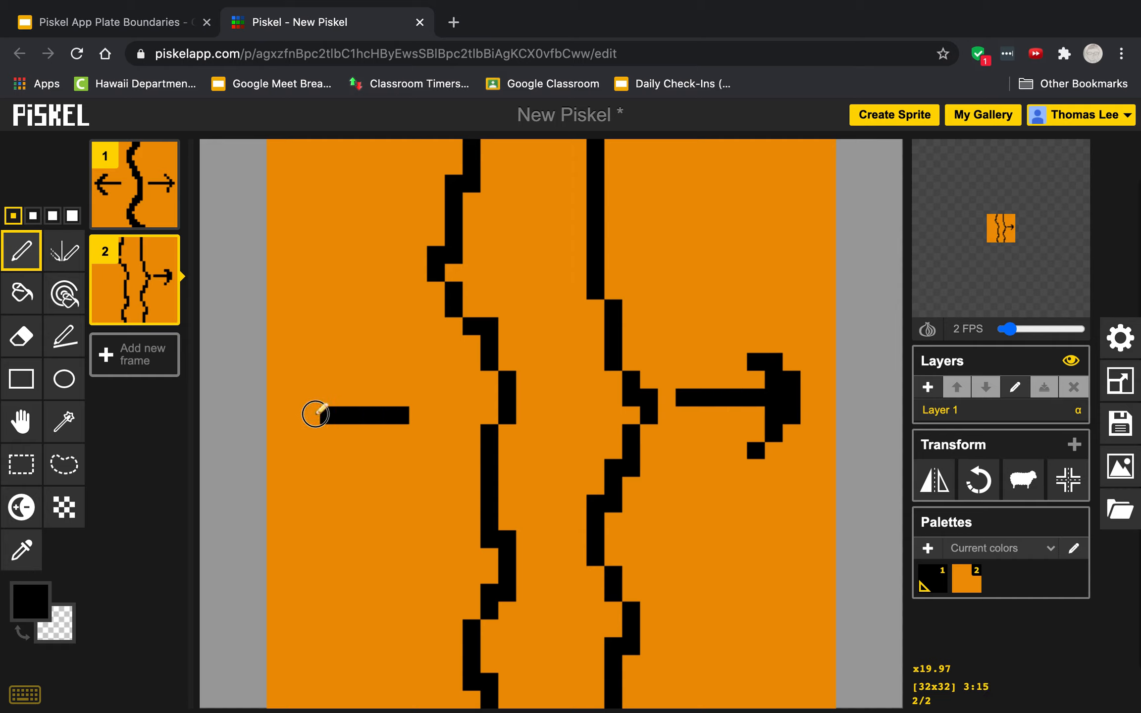
pyautogui.moveTo(346, 370)
pyautogui.mouseDown()
pyautogui.moveTo(297, 426)
pyautogui.moveTo(341, 463)
pyautogui.mouseUp()
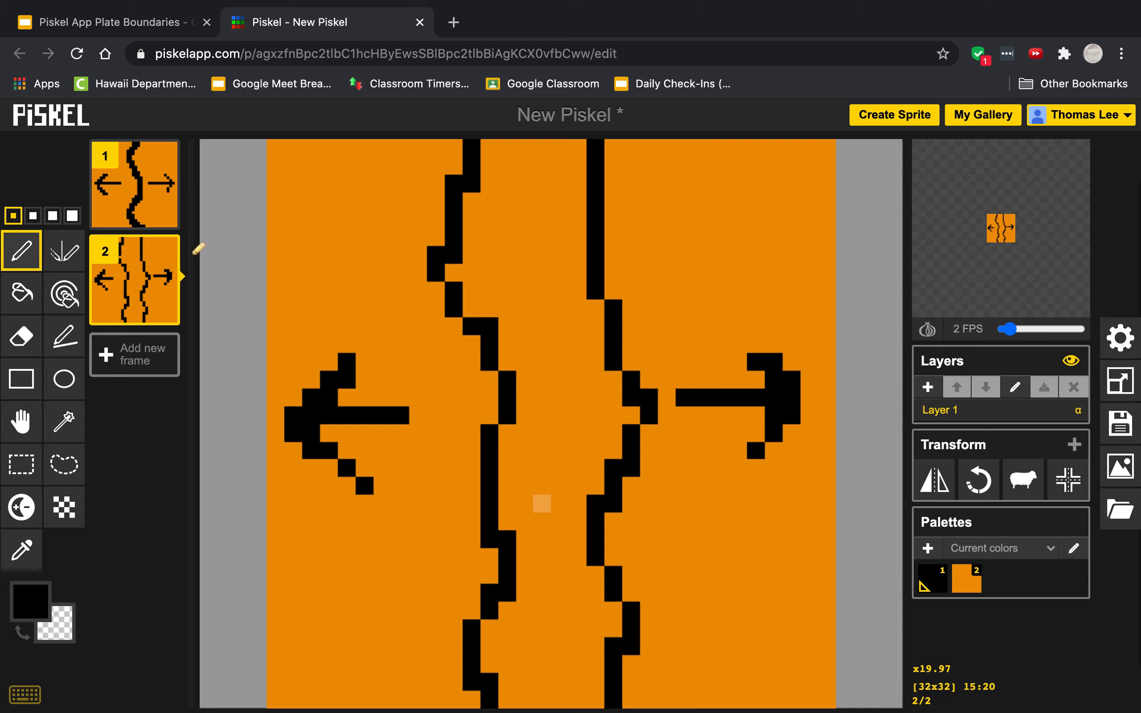
# - Fill the gap between the two lines in frame 2 with red (#ff0000) and enlarge the animation preview
pyautogui.click(25, 299)
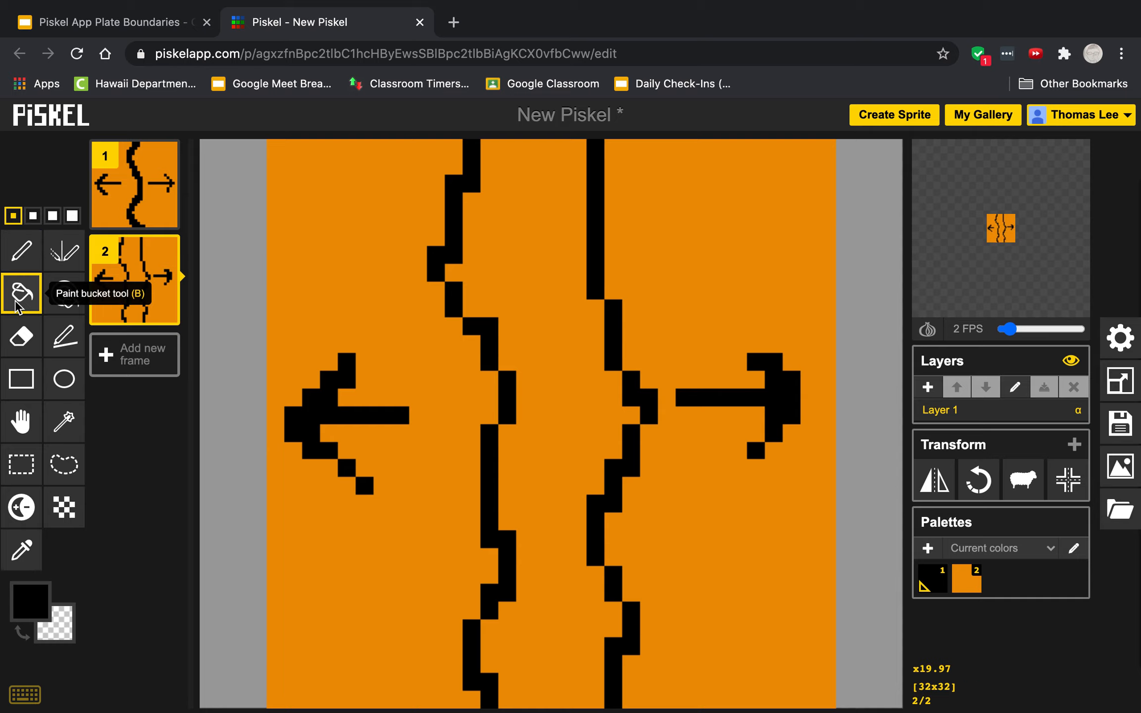
pyautogui.click(30, 601)
pyautogui.moveTo(151, 476)
pyautogui.mouseDown()
pyautogui.moveTo(182, 432)
pyautogui.moveTo(243, 406)
pyautogui.mouseUp()
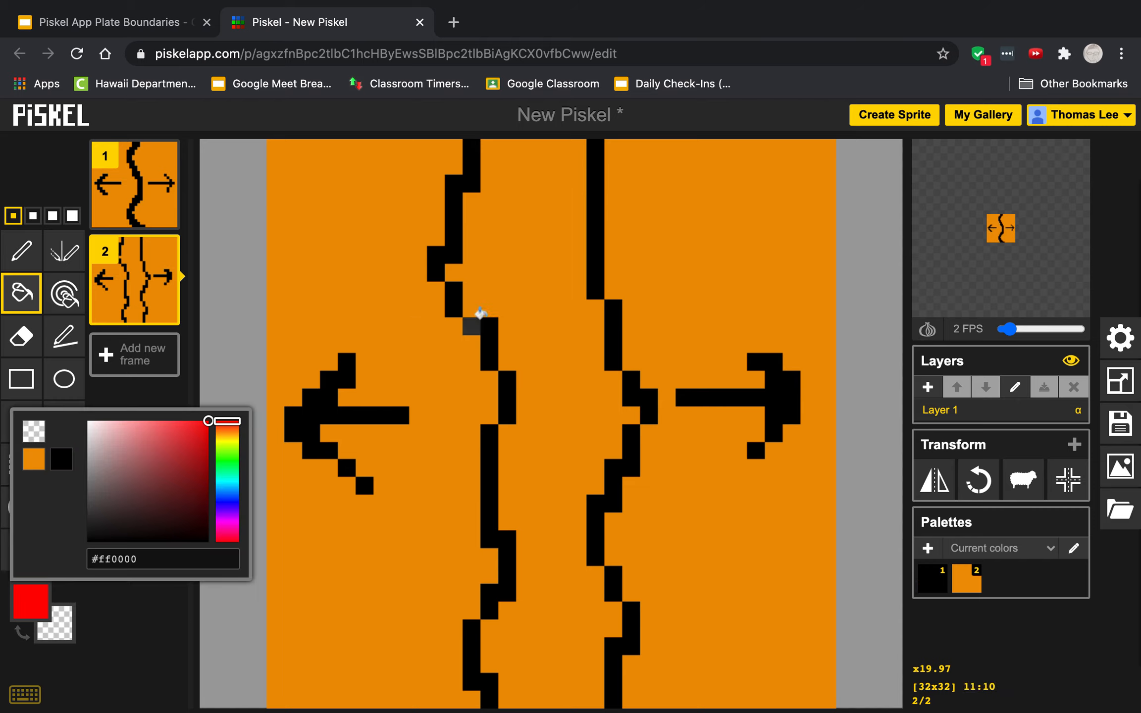
pyautogui.click(525, 303)
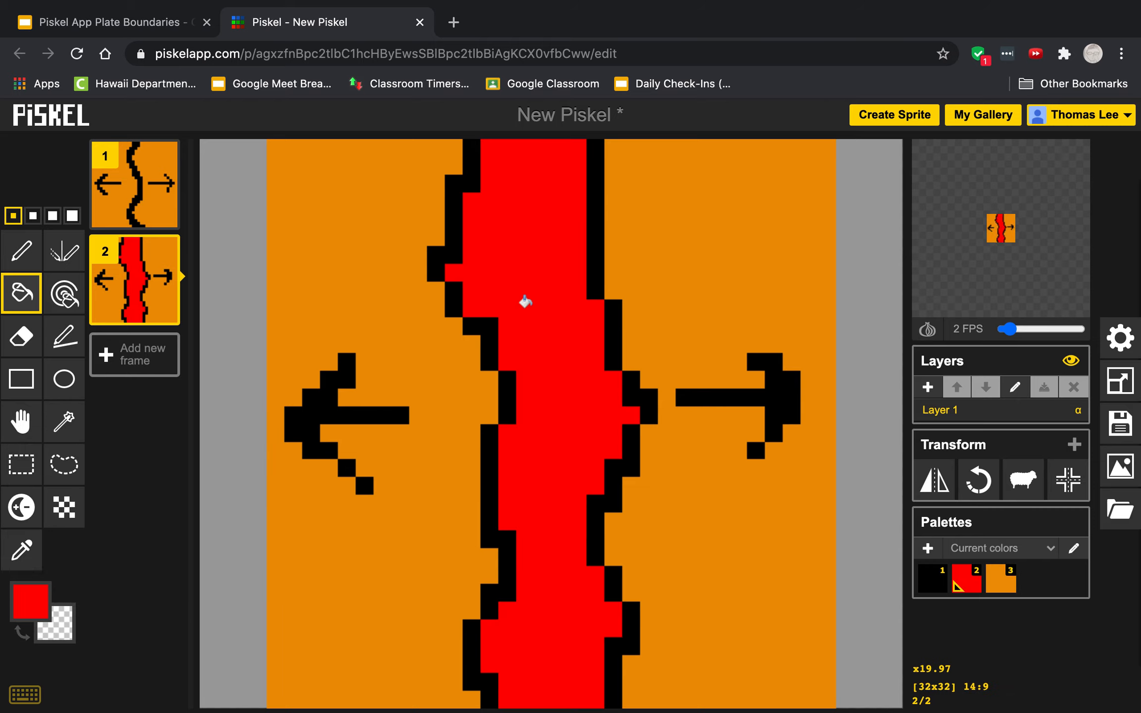
pyautogui.click(1010, 206)
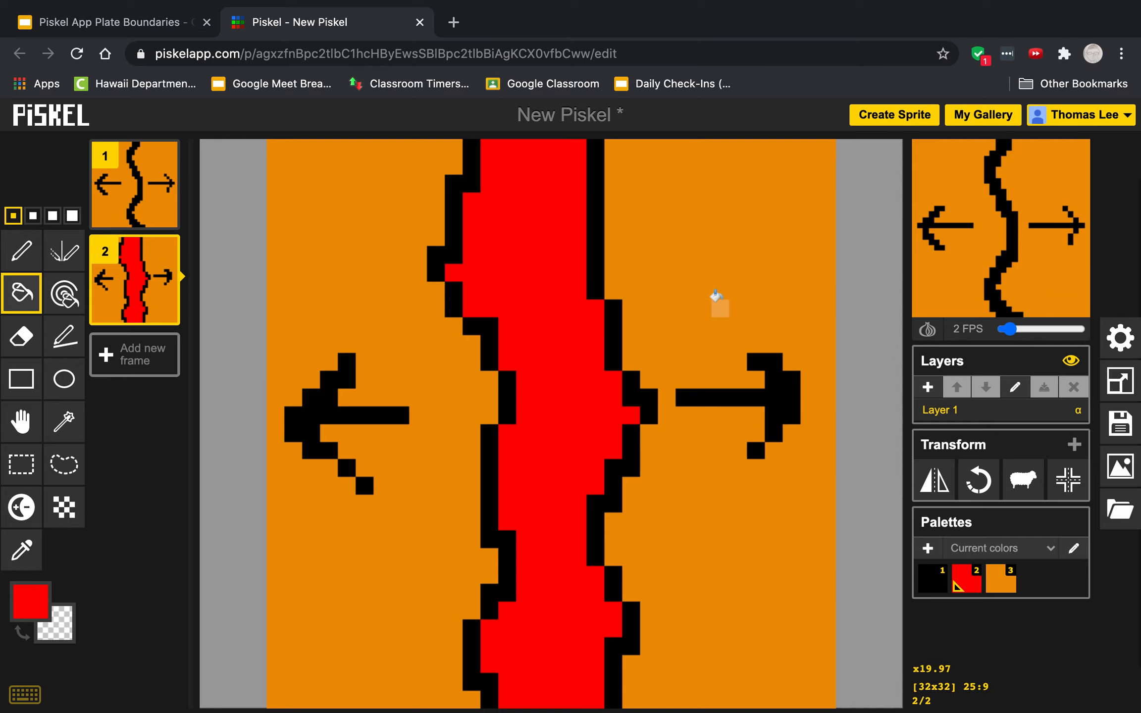
# - Add a third frame and fill it completely with the same orange
pyautogui.click(151, 369)
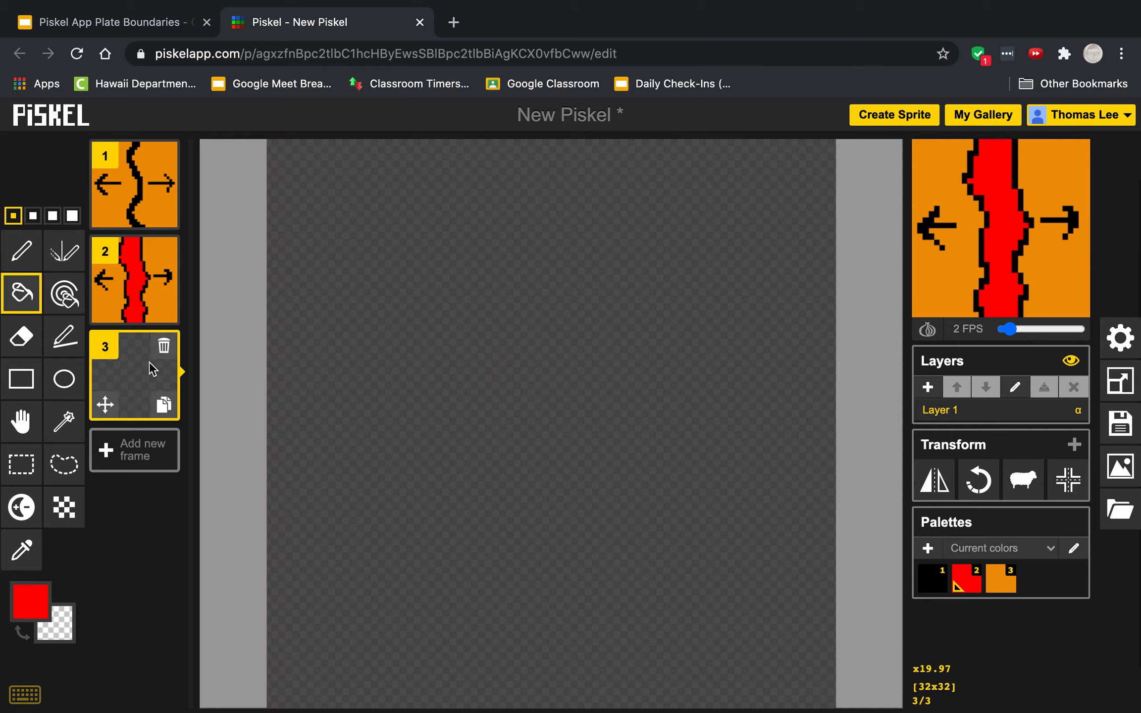
pyautogui.click(29, 607)
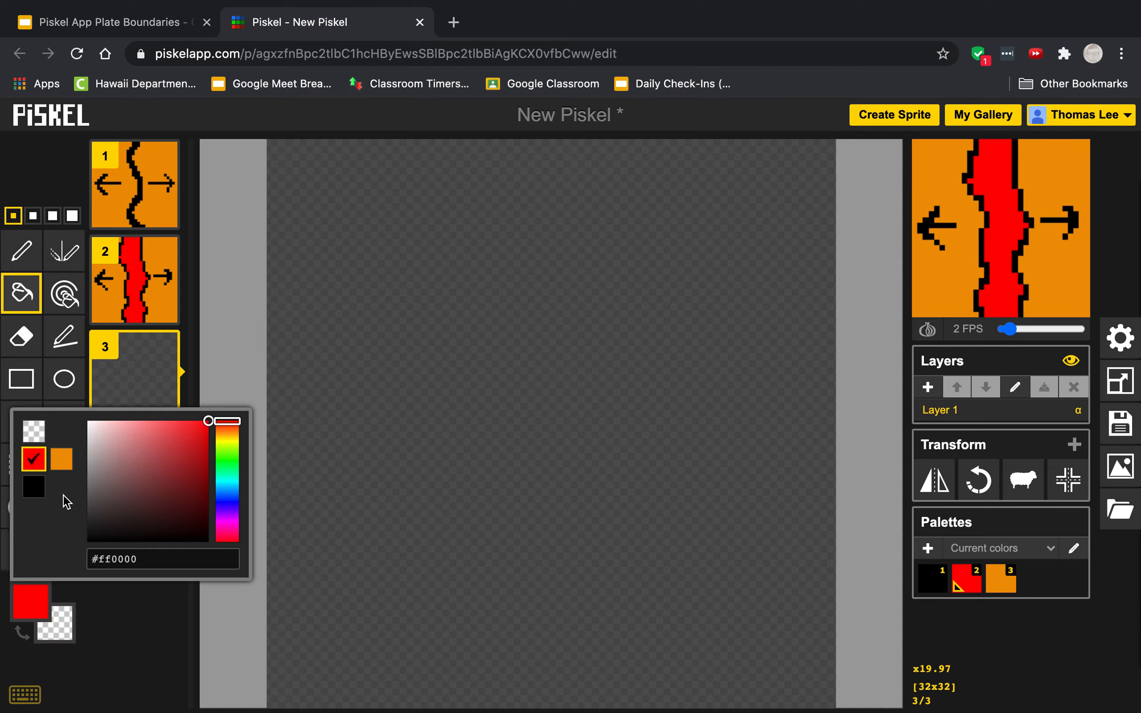
pyautogui.click(63, 465)
pyautogui.click(444, 307)
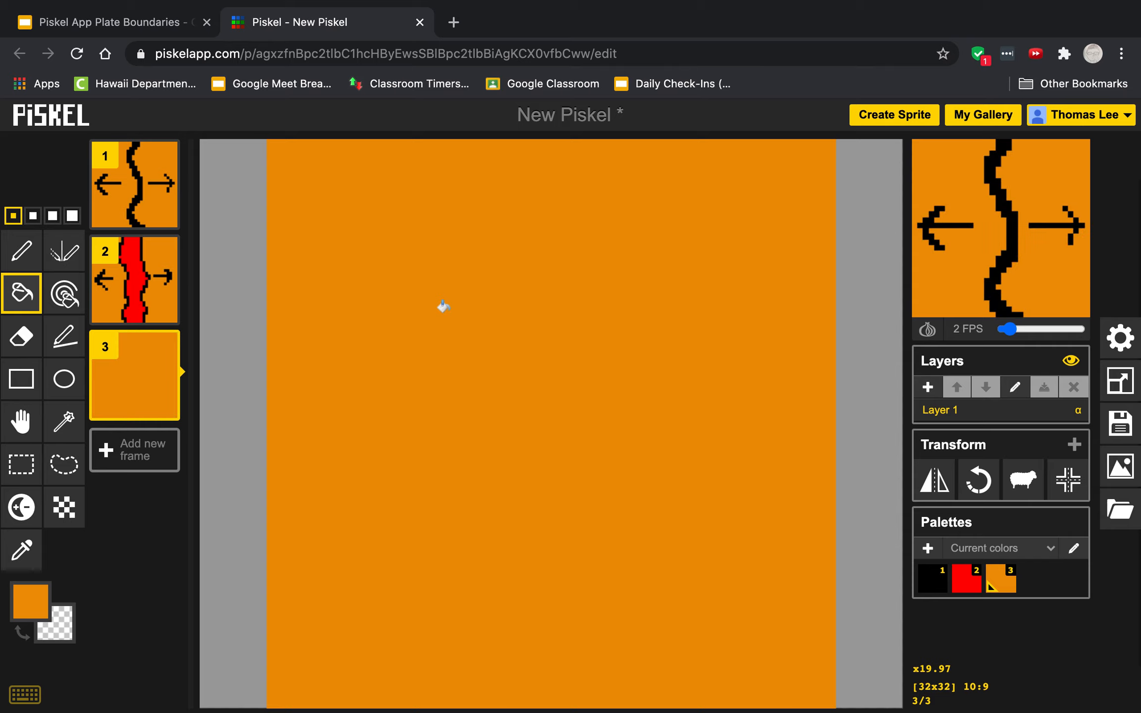
# - Draw two separate thin black wavy lines from top to bottom of frame 3, with a wider gap than in frame 2
pyautogui.click(21, 250)
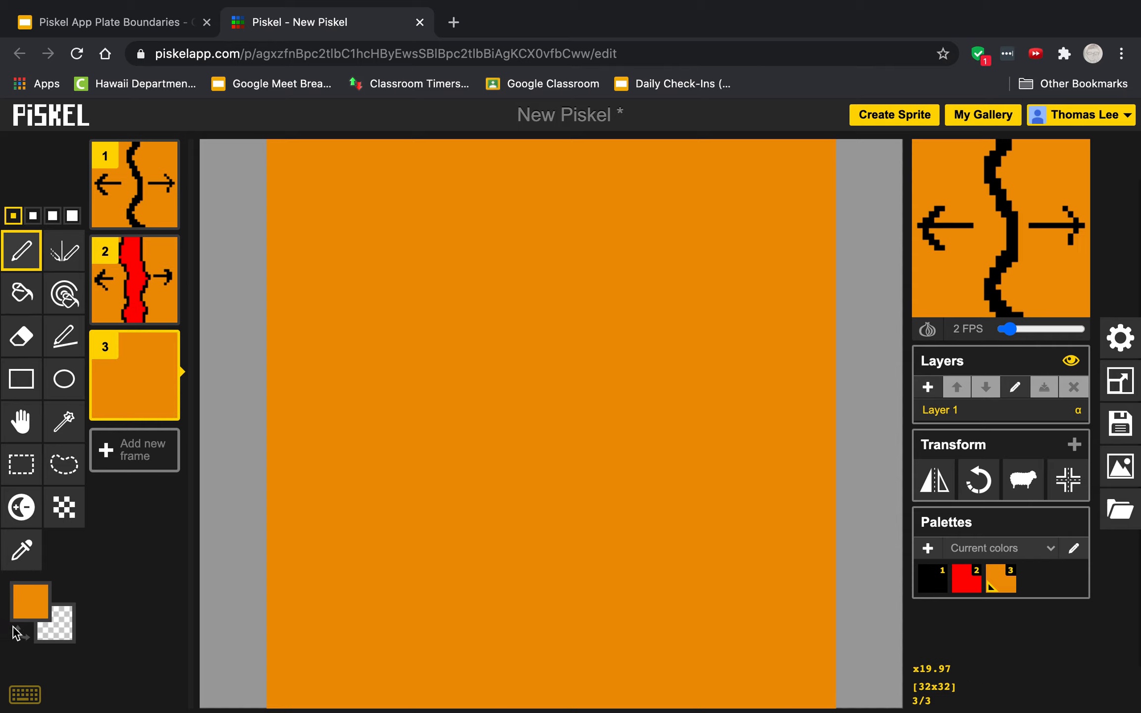
pyautogui.click(30, 602)
pyautogui.click(43, 485)
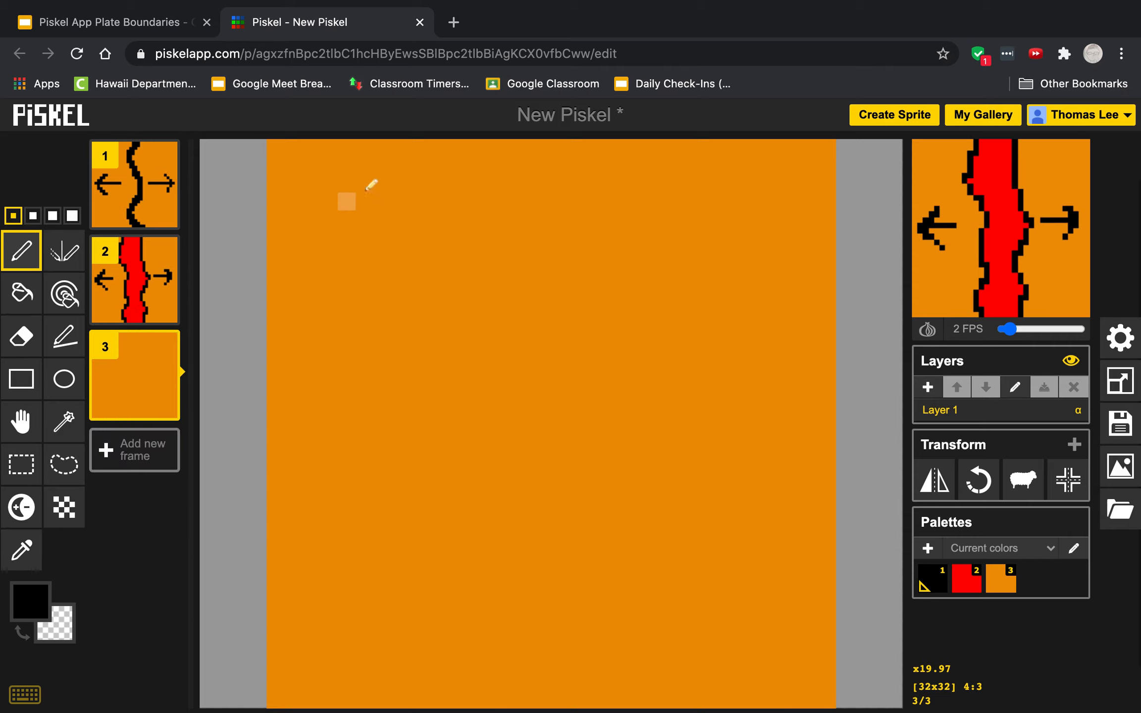
pyautogui.moveTo(418, 144)
pyautogui.mouseDown()
pyautogui.moveTo(364, 305)
pyautogui.moveTo(422, 402)
pyautogui.moveTo(445, 541)
pyautogui.moveTo(414, 636)
pyautogui.moveTo(436, 701)
pyautogui.mouseUp()
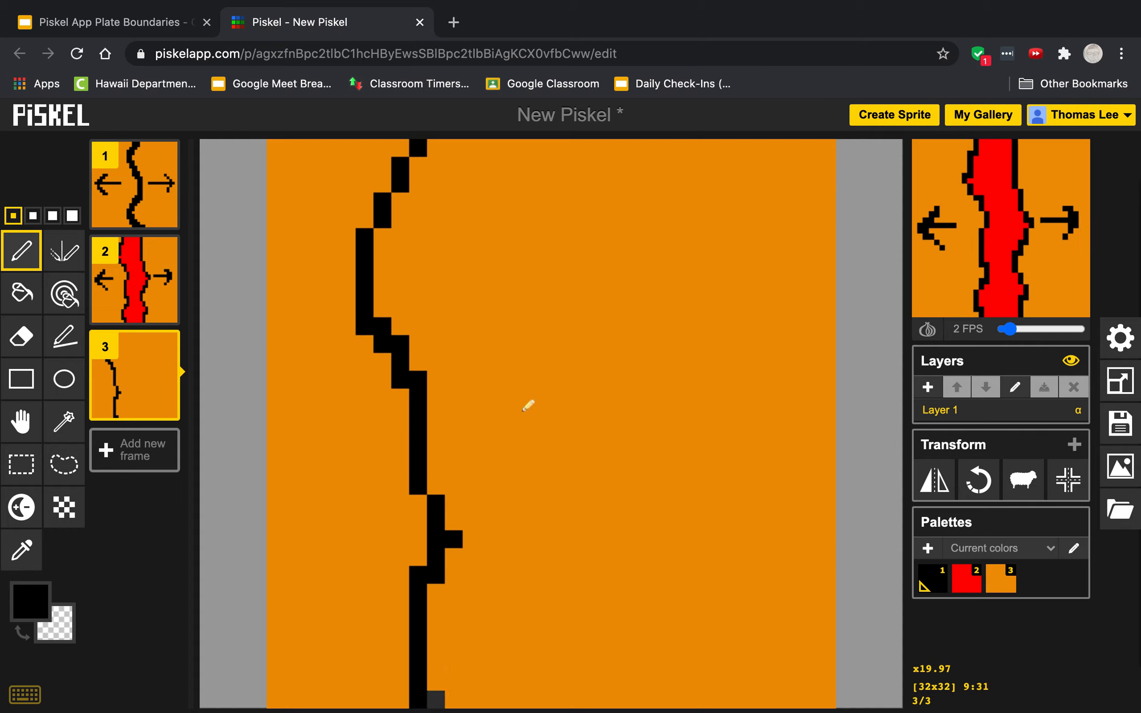
pyautogui.moveTo(642, 154)
pyautogui.mouseDown()
pyautogui.moveTo(683, 293)
pyautogui.moveTo(667, 487)
pyautogui.moveTo(676, 606)
pyautogui.moveTo(655, 706)
pyautogui.mouseUp()
# - Draw black arrows pointing outward on both sides of the two lines in frame 3
pyautogui.moveTo(736, 434)
pyautogui.mouseDown()
pyautogui.moveTo(803, 432)
pyautogui.moveTo(794, 398)
pyautogui.moveTo(819, 436)
pyautogui.moveTo(774, 486)
pyautogui.mouseUp()
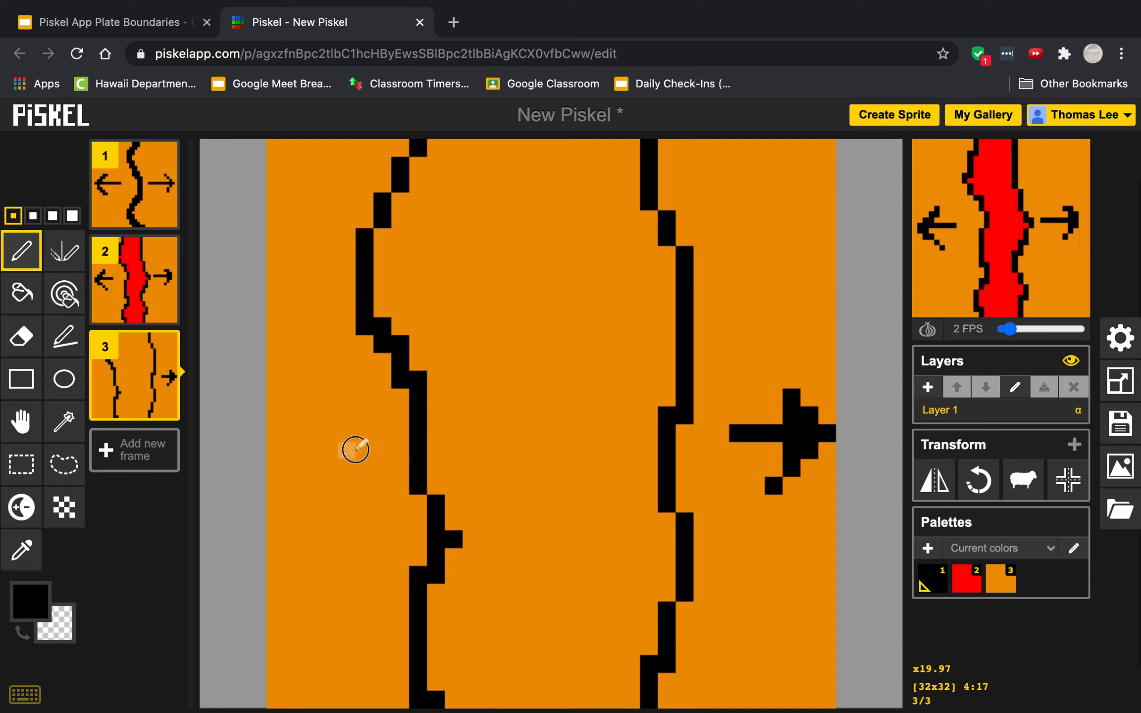
pyautogui.moveTo(355, 450); pyautogui.dragTo(280, 451)
pyautogui.moveTo(311, 396)
pyautogui.mouseDown()
pyautogui.moveTo(264, 459)
pyautogui.moveTo(336, 504)
pyautogui.mouseUp()
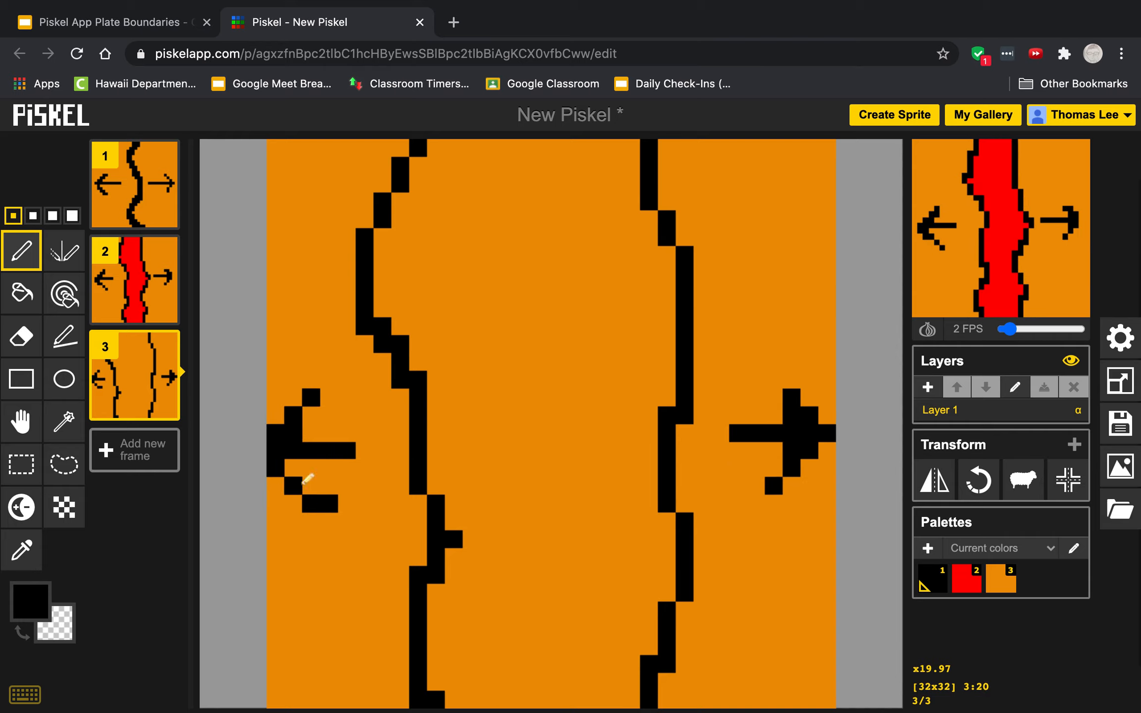
# - Fill the gap between the two lines in frame 3 with red (#ff0000)
pyautogui.click(30, 601)
pyautogui.click(34, 458)
pyautogui.click(21, 293)
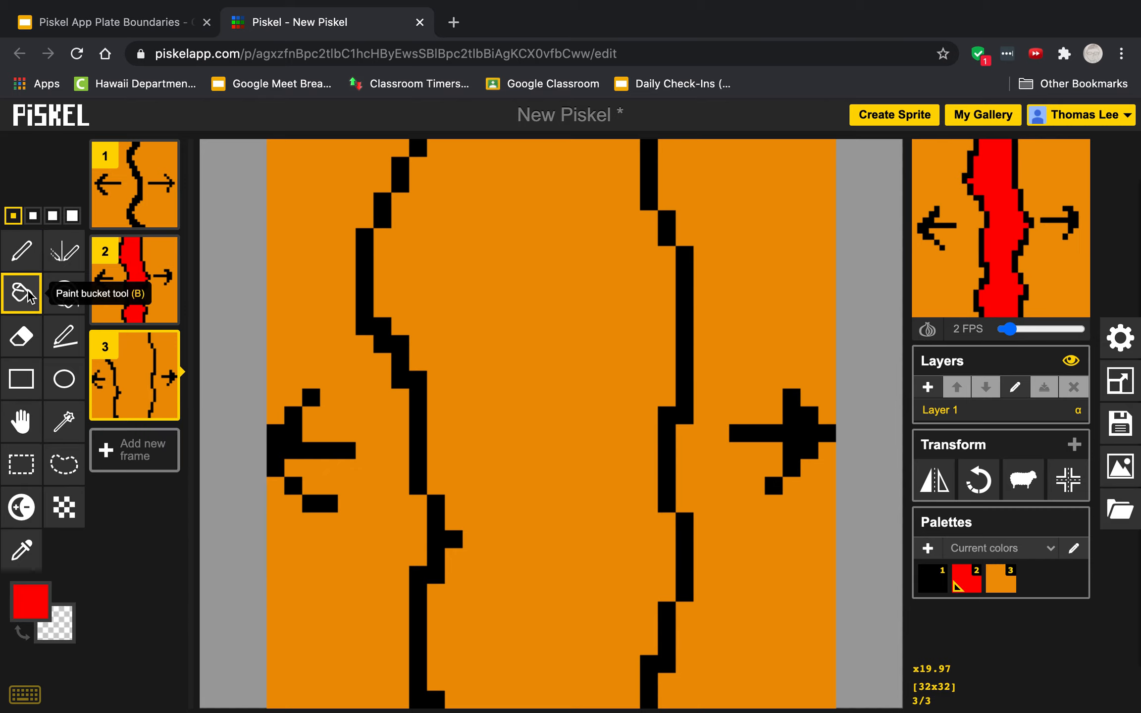
pyautogui.click(521, 340)
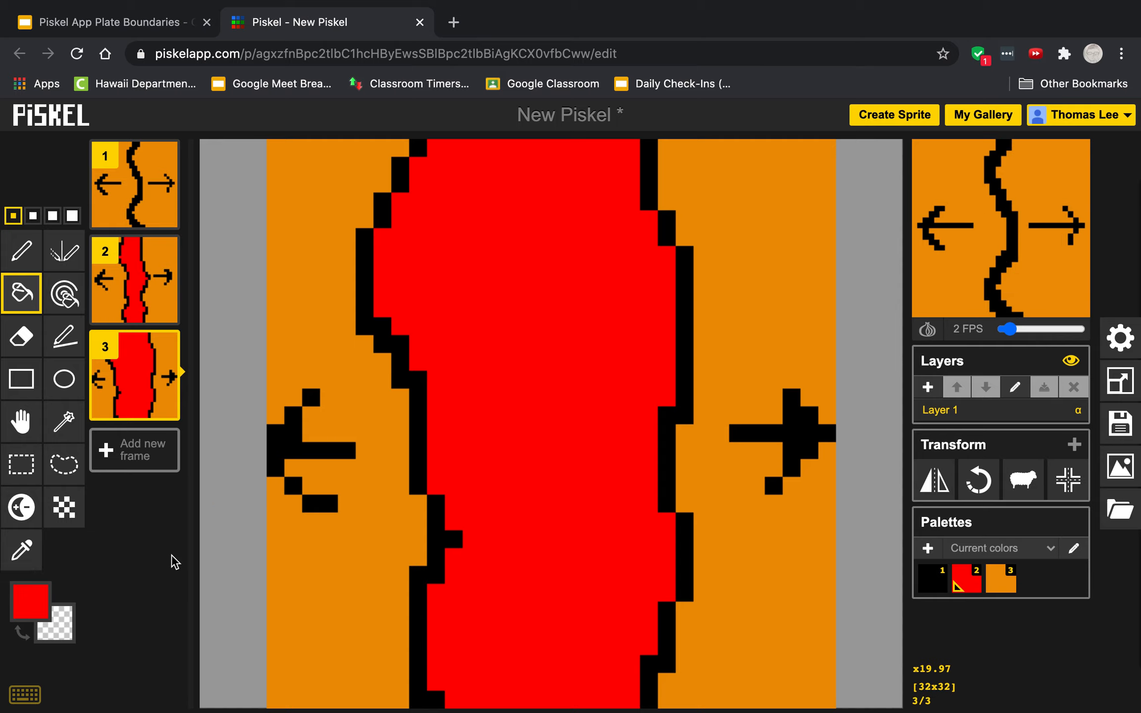
pyautogui.moveTo(1060, 281)
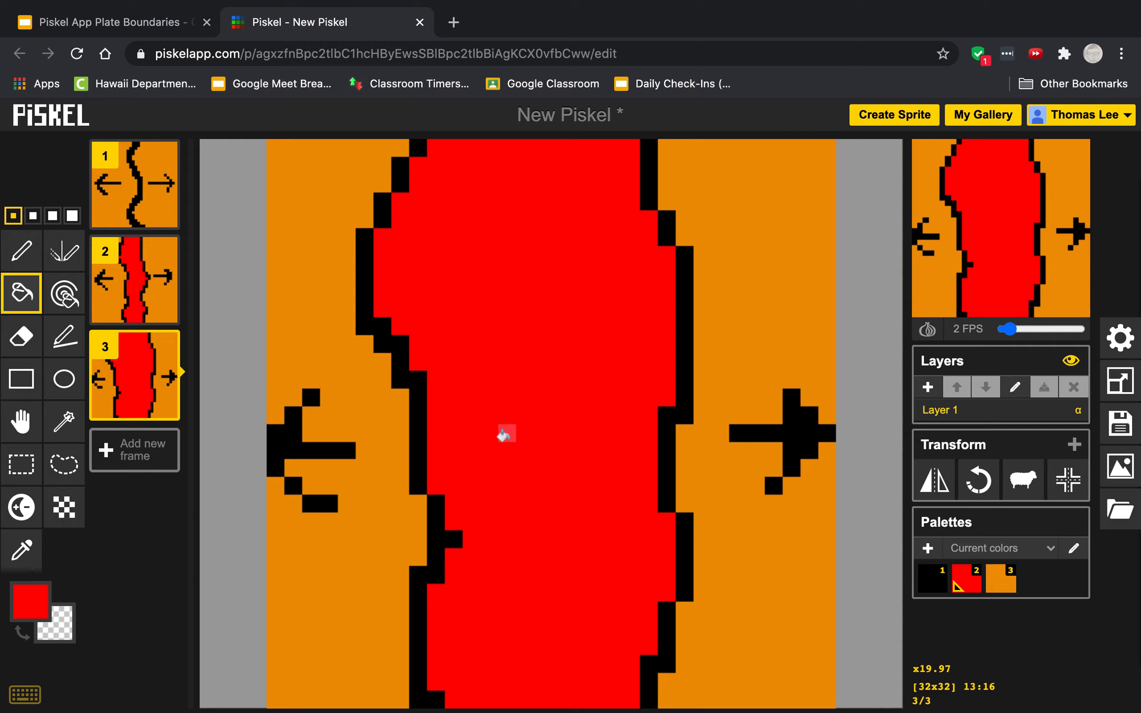
# - Duplicate frame 3 and fill the gap between the lines in the copy with green (#00ff07)
pyautogui.moveTo(142, 377)
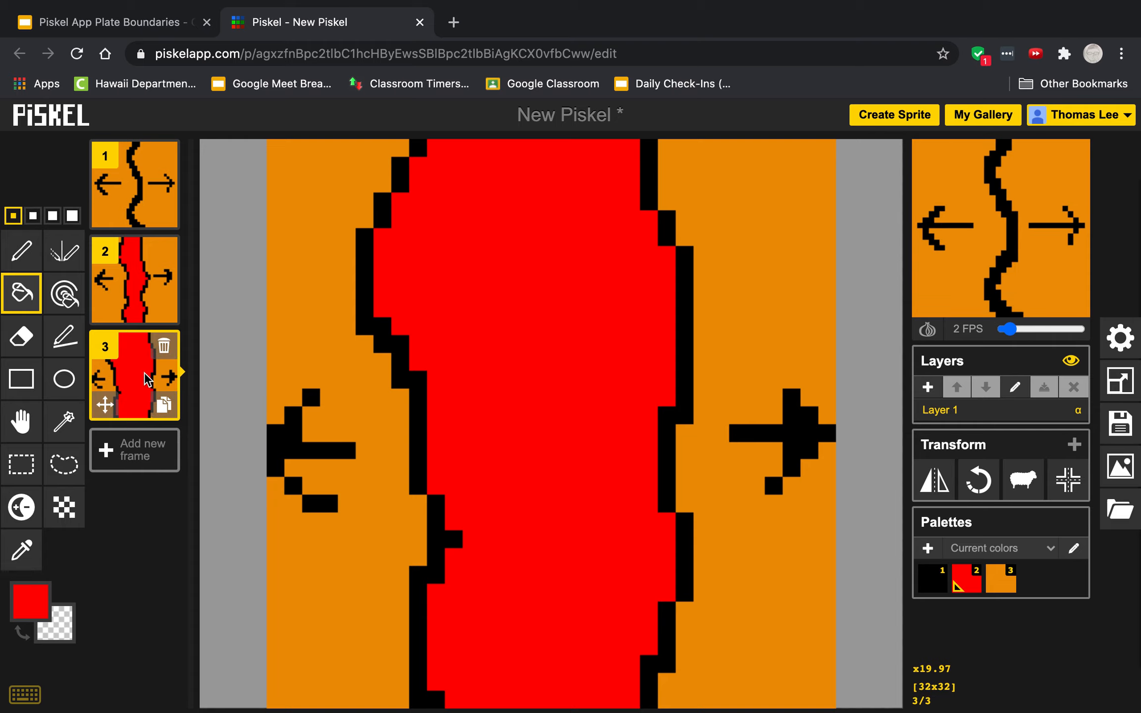
pyautogui.click(164, 406)
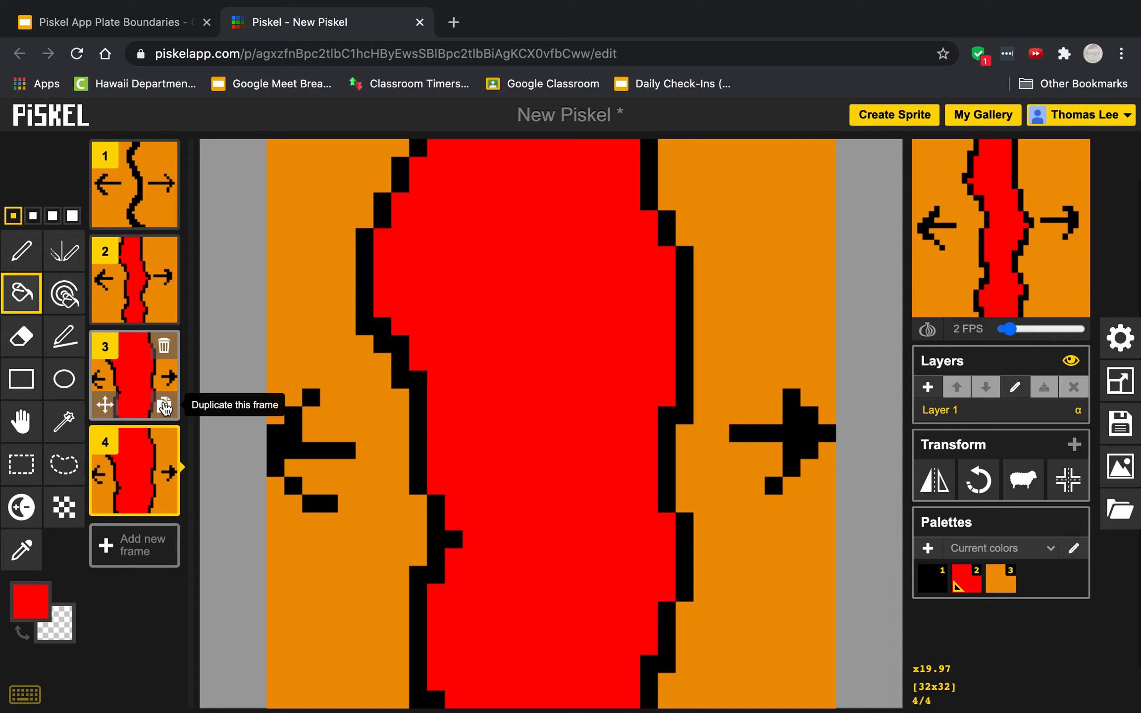
pyautogui.click(46, 613)
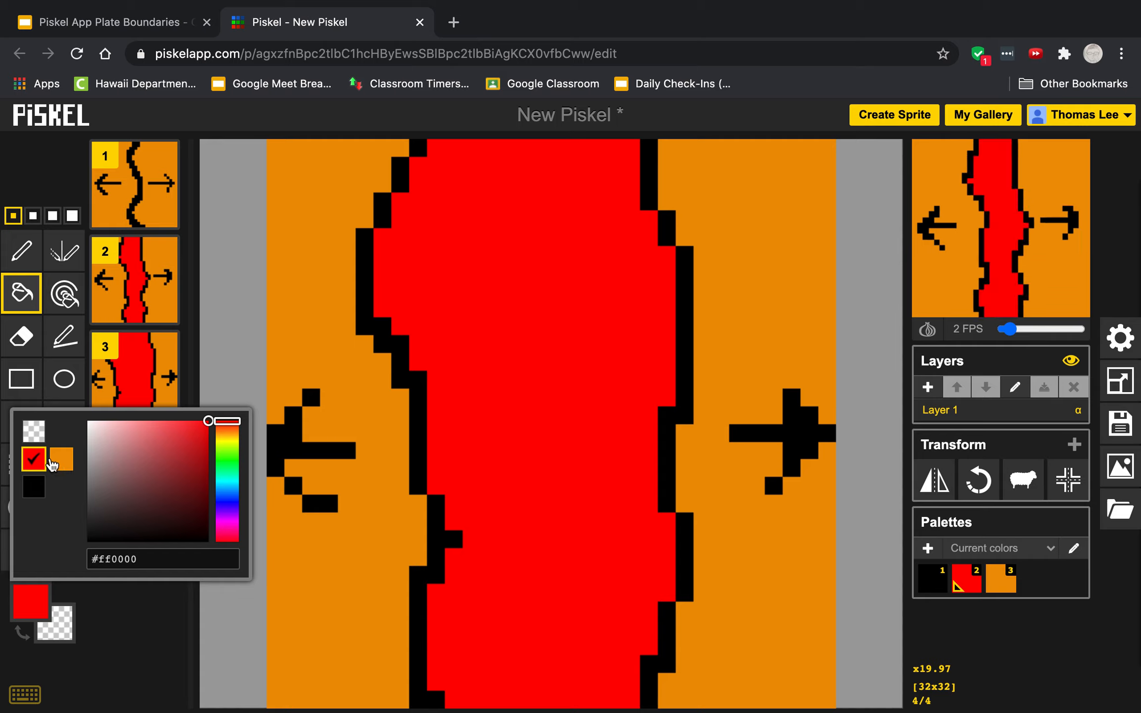
pyautogui.moveTo(228, 423); pyautogui.dragTo(243, 462)
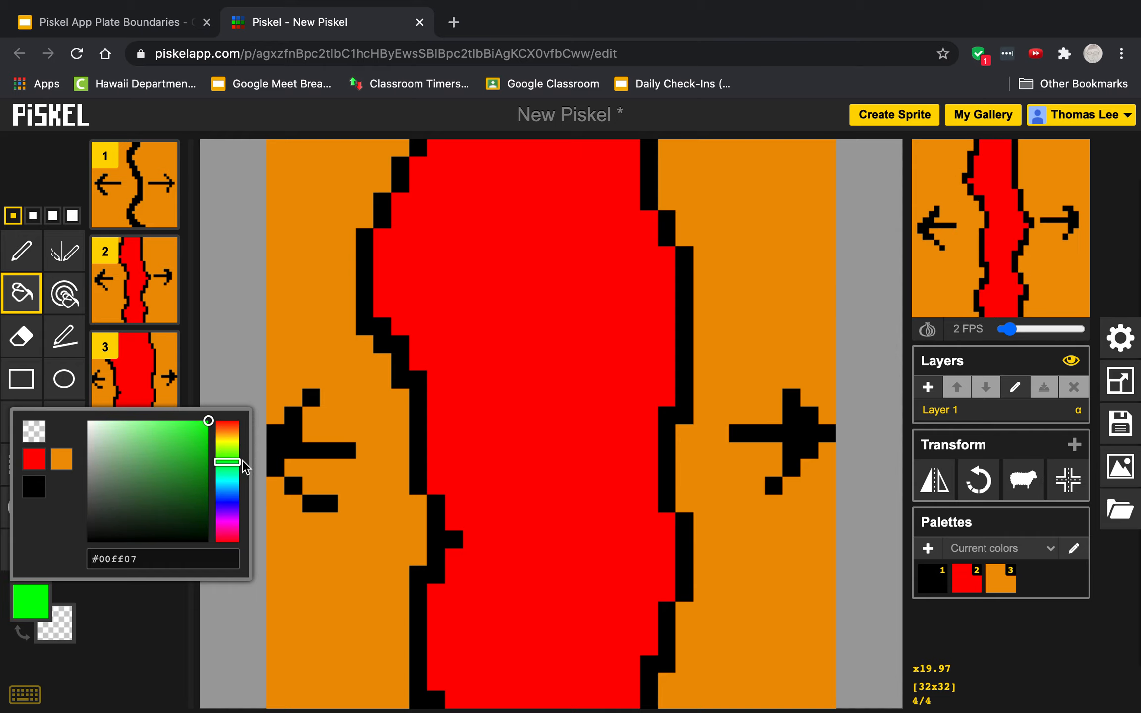
pyautogui.click(448, 399)
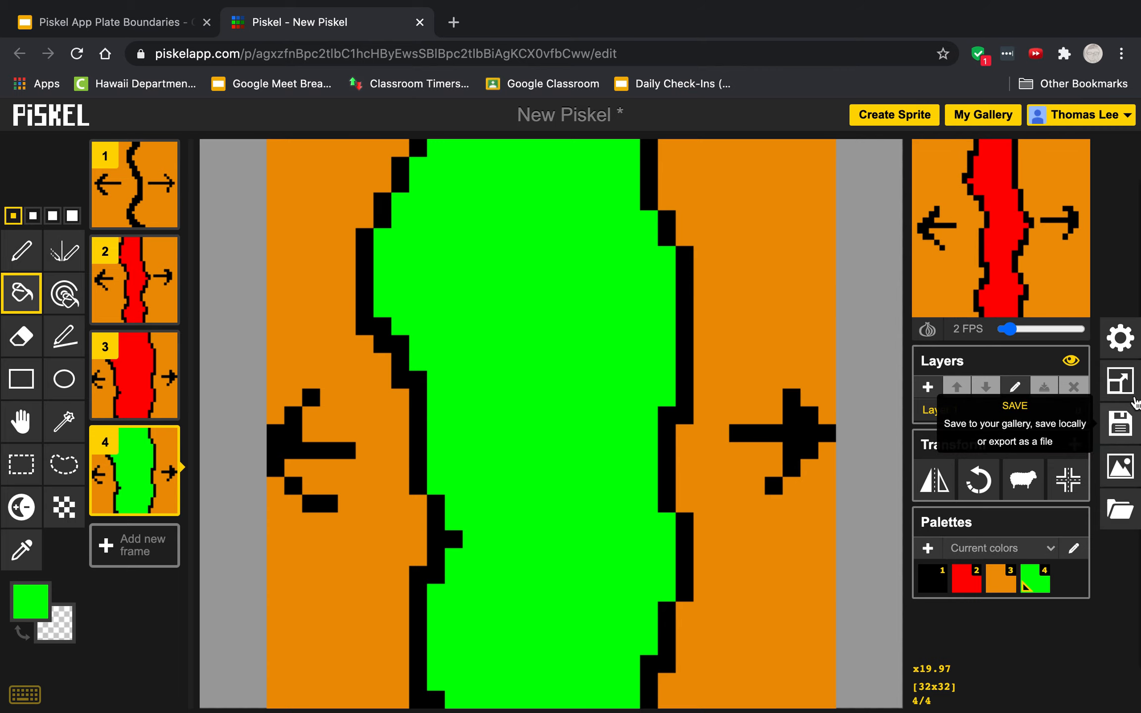
# - Title the sprite with the author's nickname followed by "Divergent" and save it to the online gallery
pyautogui.click(1120, 424)
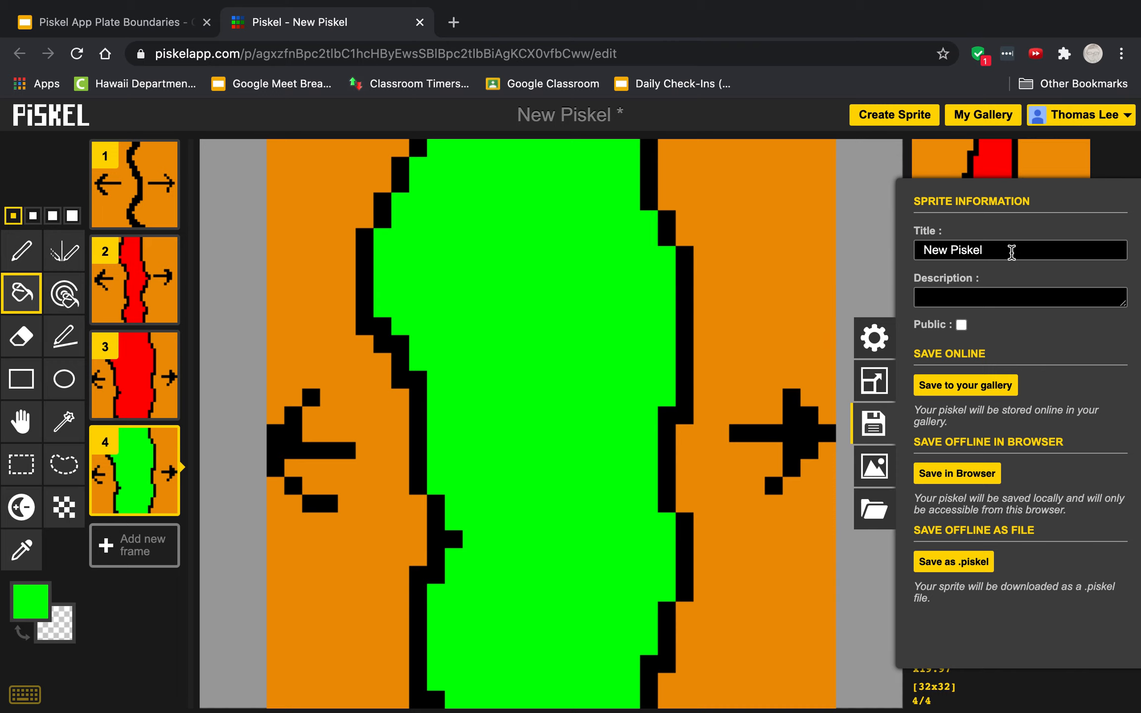
pyautogui.click(805, 245)
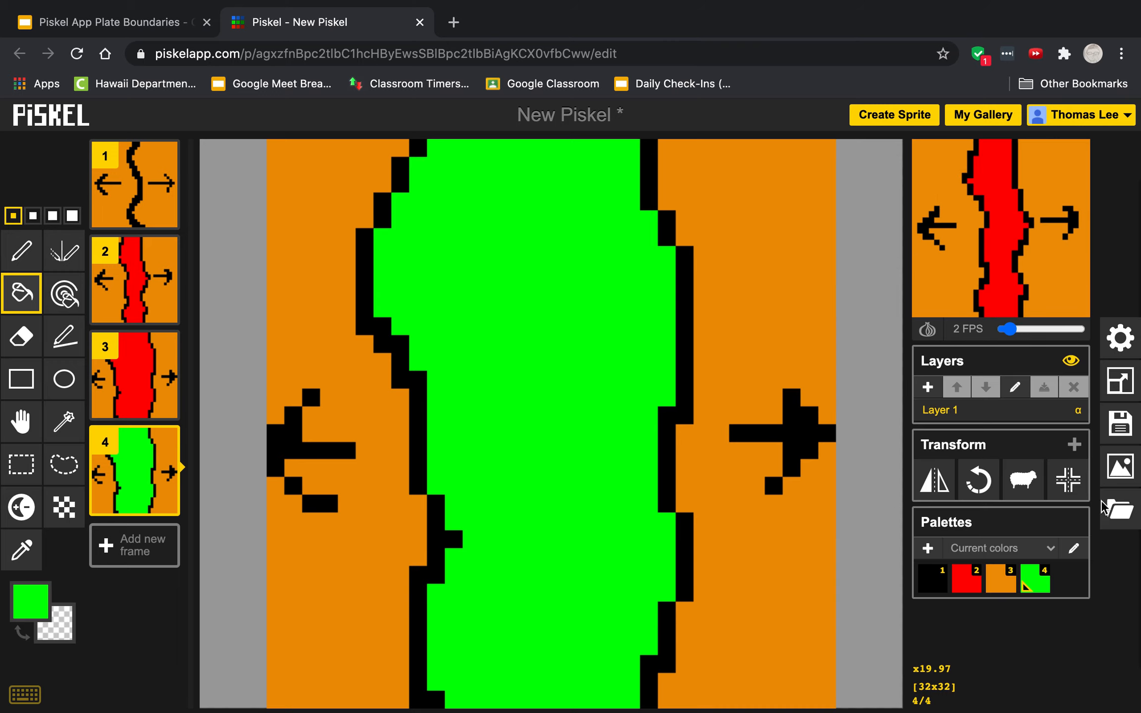
pyautogui.click(1120, 425)
pyautogui.click(1017, 252)
pyautogui.press('BackSpace')
pyautogui.press('BackSpace')
pyautogui.press('BackSpace')
pyautogui.press('BackSpace')
pyautogui.press('BackSpace')
pyautogui.press('BackSpace')
pyautogui.press('BackSpace')
pyautogui.press('BackSpace')
pyautogui.press('BackSpace')
pyautogui.press('BackSpace')
pyautogui.write('M')
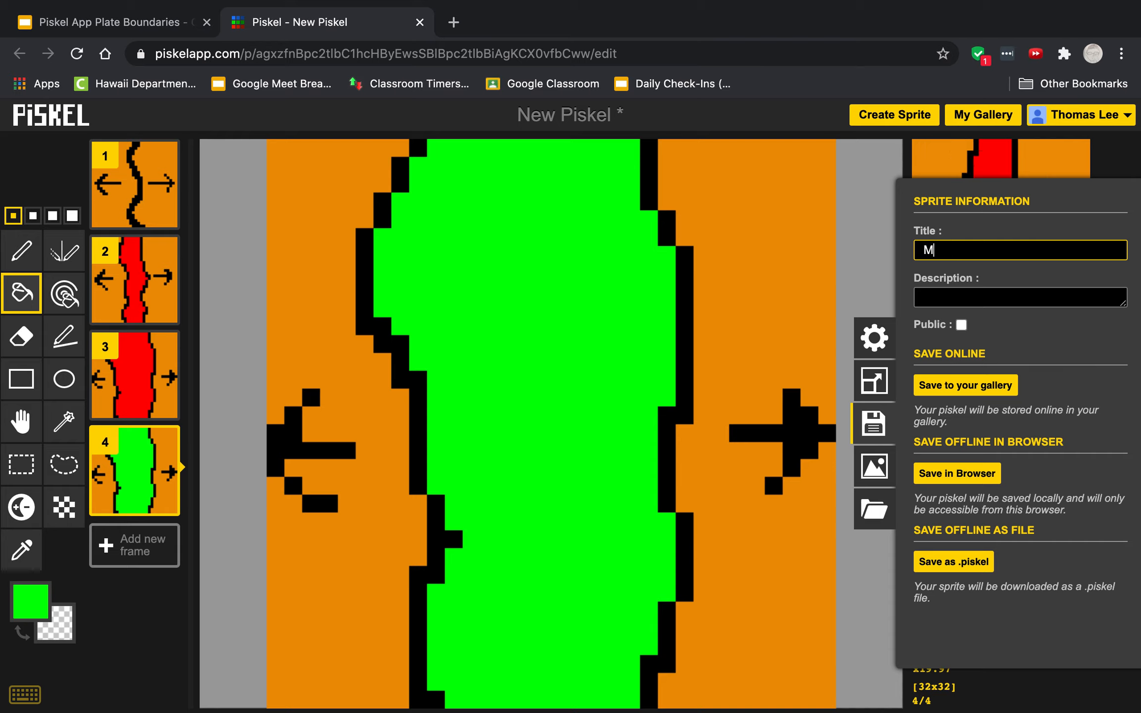
pyautogui.write('istaLee Divergent')
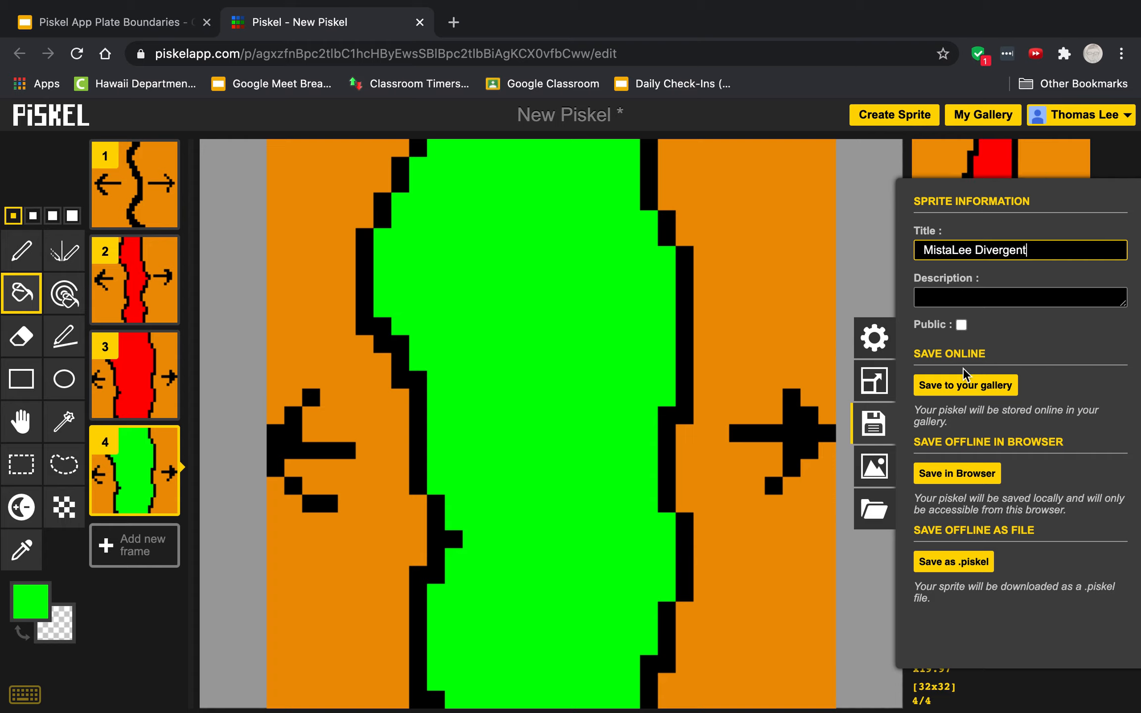
pyautogui.click(963, 383)
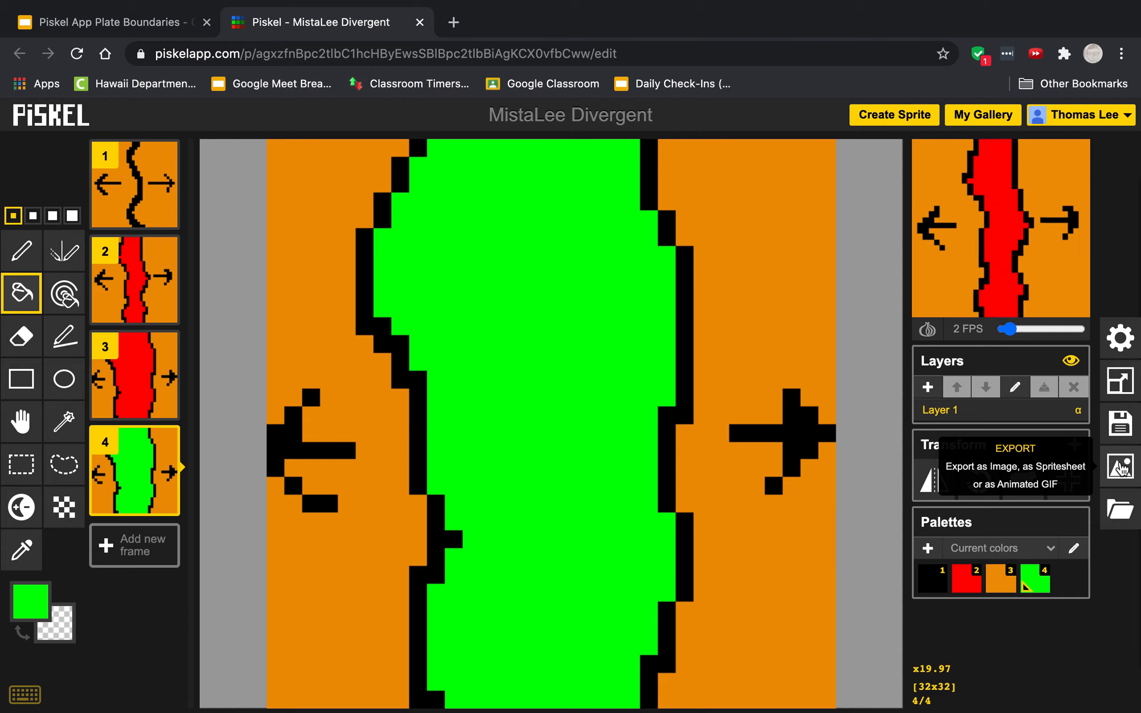
# - Export the sprite as a looping animated GIF at 320 x 320 resolution and save it to the Desktop
pyautogui.click(1123, 468)
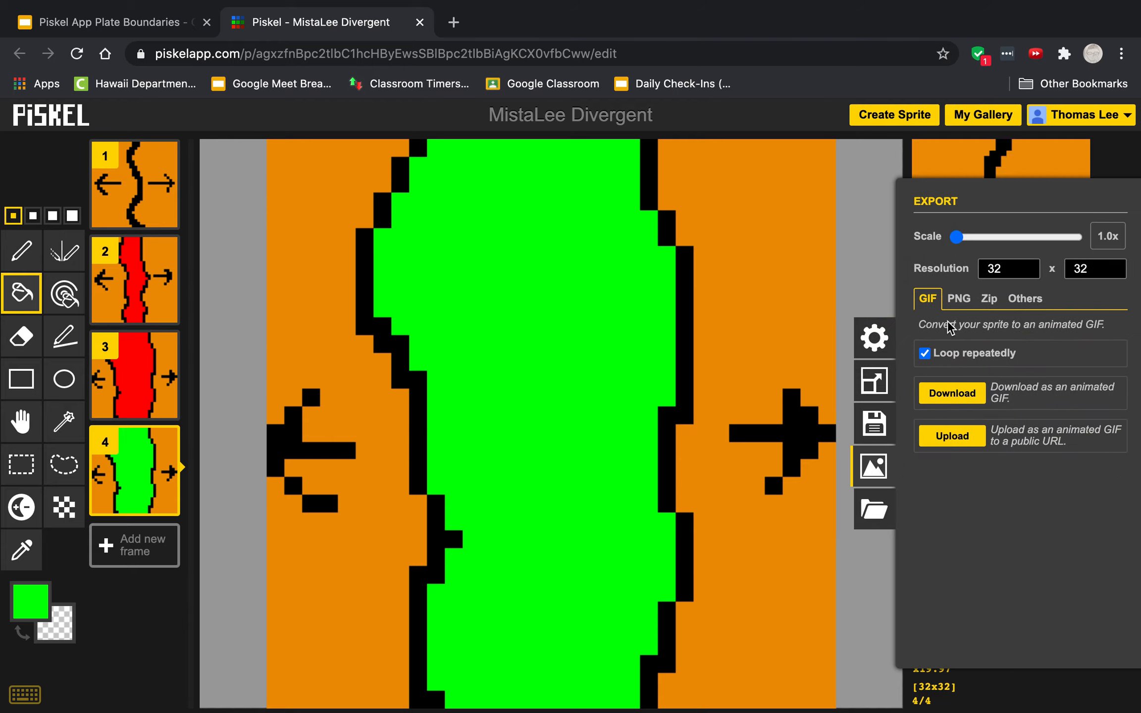
pyautogui.click(1009, 269)
pyautogui.write('0')
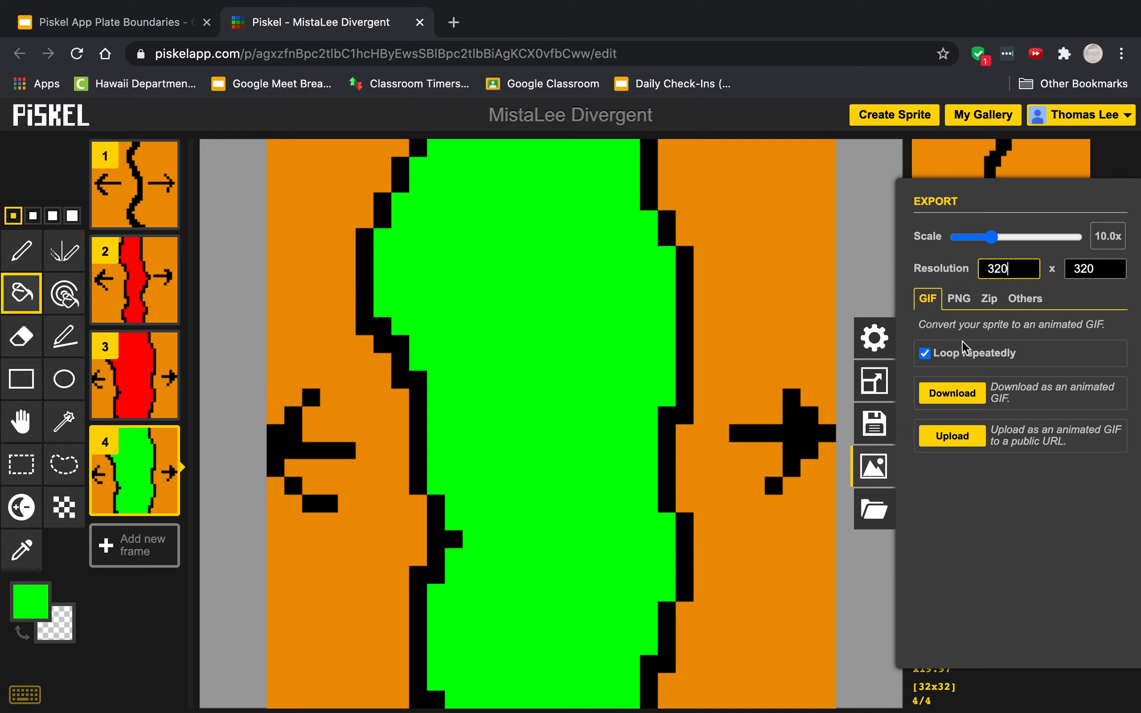
pyautogui.click(948, 402)
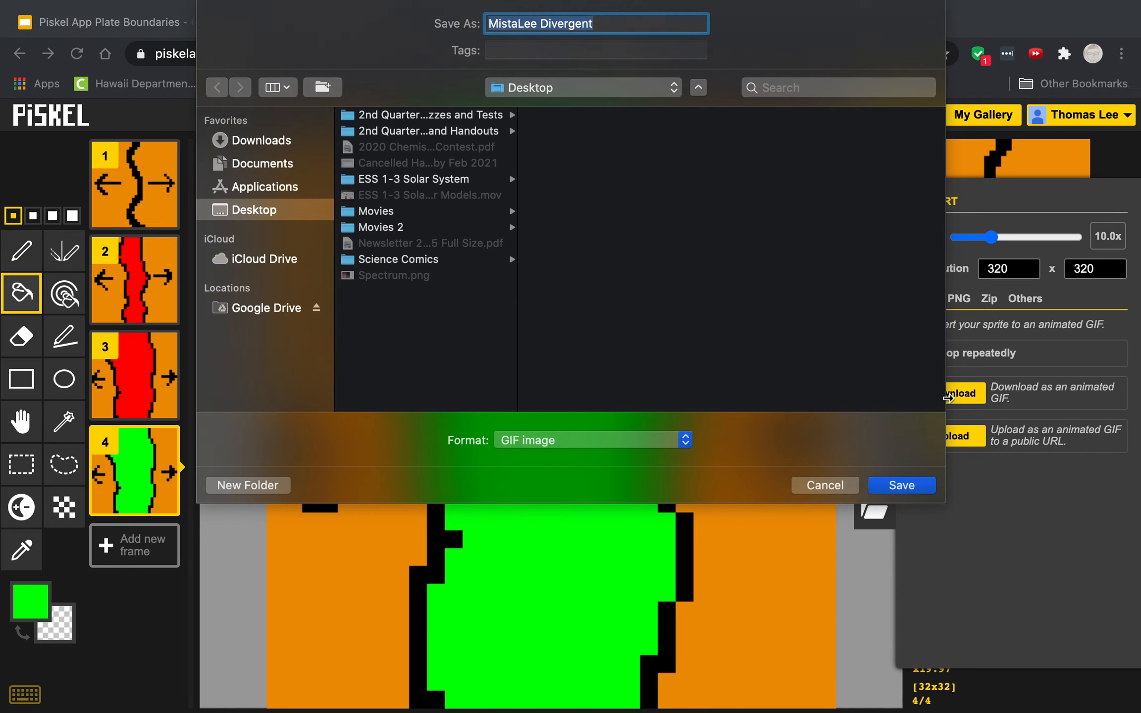
pyautogui.click(901, 485)
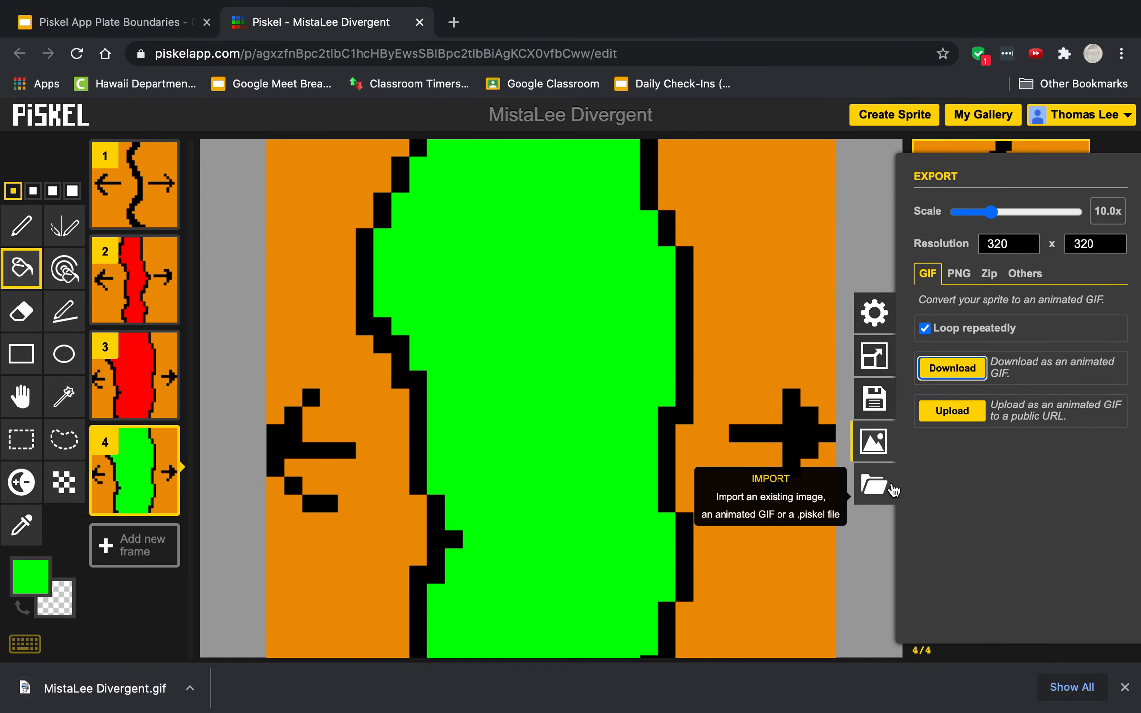
# - Switch to the Piskel App Plate Boundaries presentation, insert the exported GIF from the Desktop on slide 4, and shrink it to about 2 inches wide
pyautogui.moveTo(725, 45); pyautogui.dragTo(698, 45)
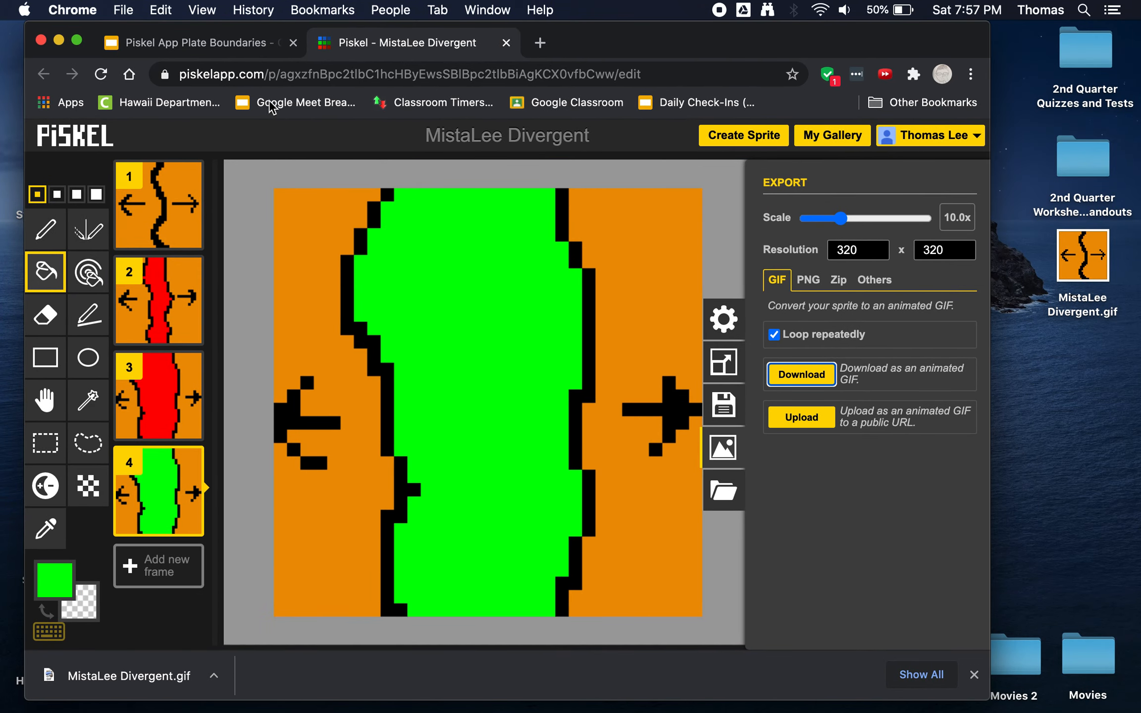
pyautogui.click(232, 45)
pyautogui.click(132, 477)
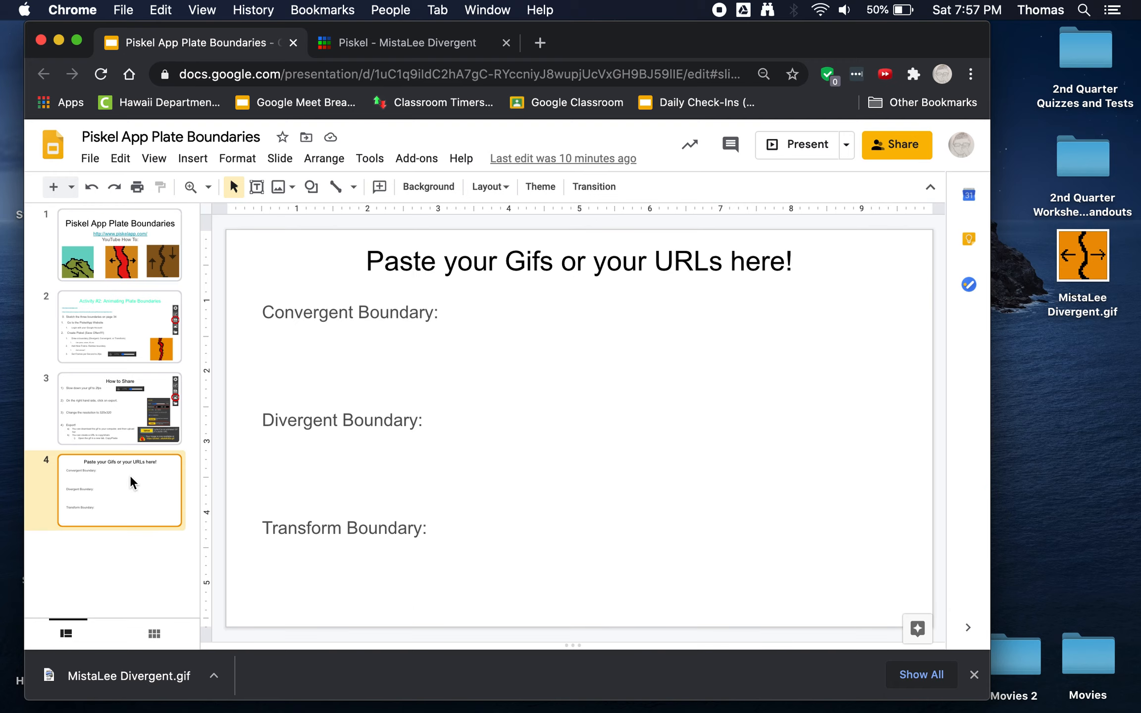
pyautogui.moveTo(1083, 255); pyautogui.dragTo(657, 370)
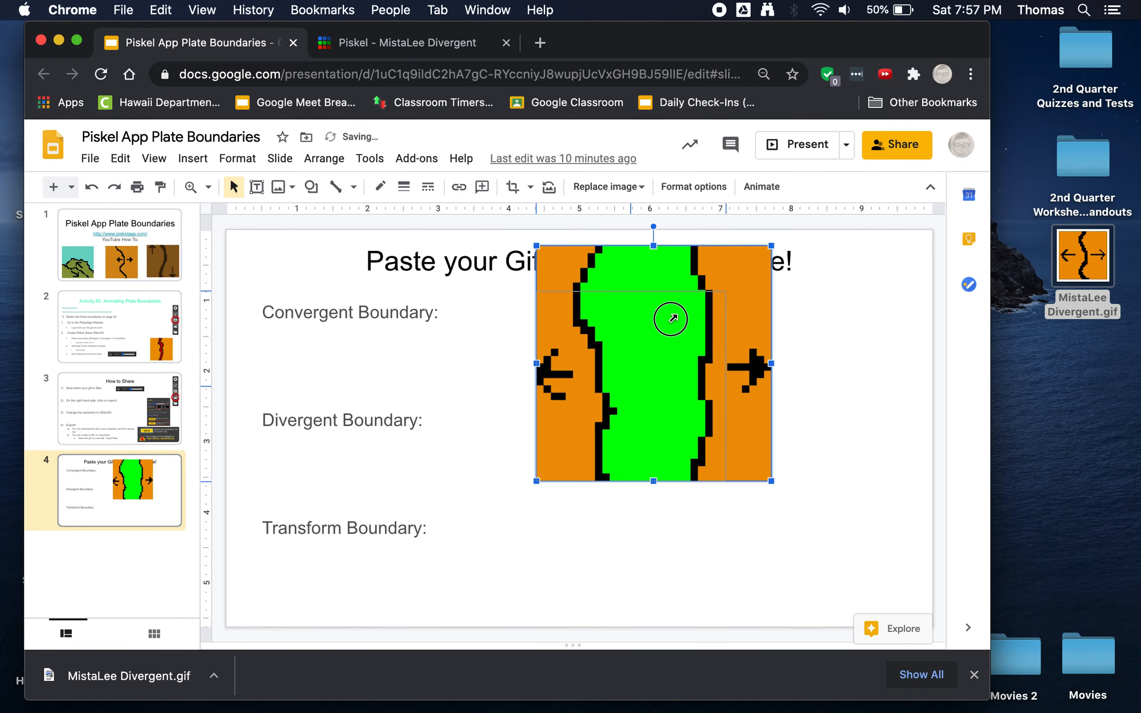
pyautogui.moveTo(657, 336); pyautogui.dragTo(657, 338)
pyautogui.moveTo(627, 416); pyautogui.dragTo(627, 359)
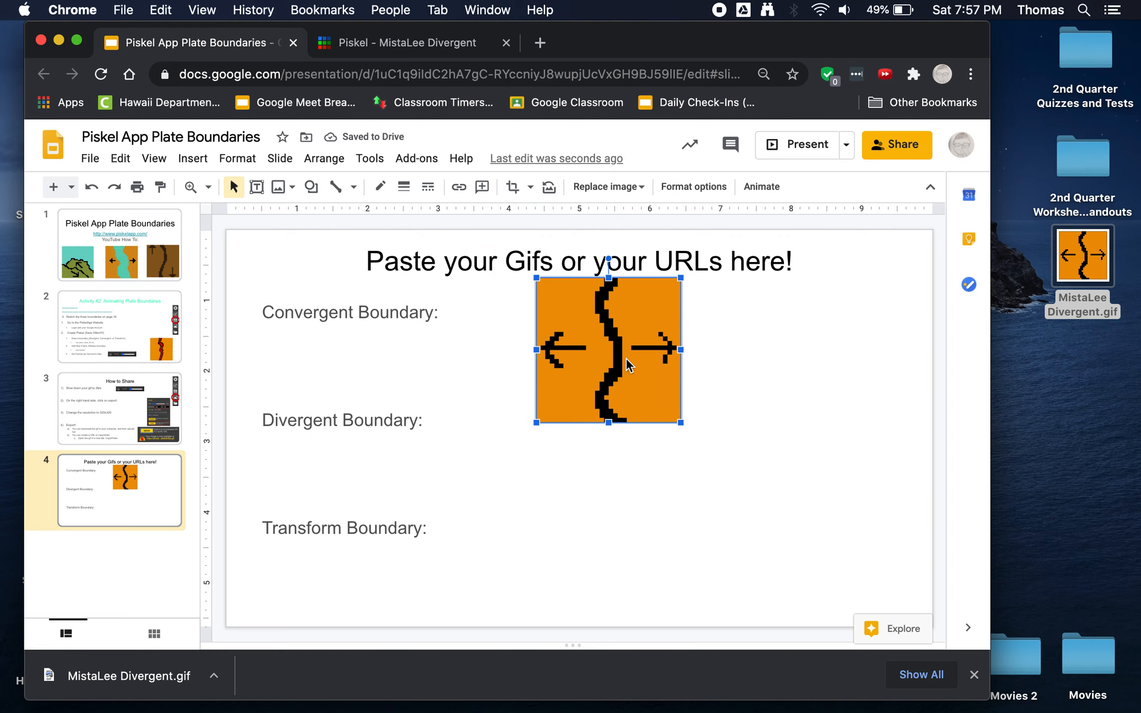
# - Return to Piskel's GIF export options for the divergent boundary sprite
pyautogui.click(382, 49)
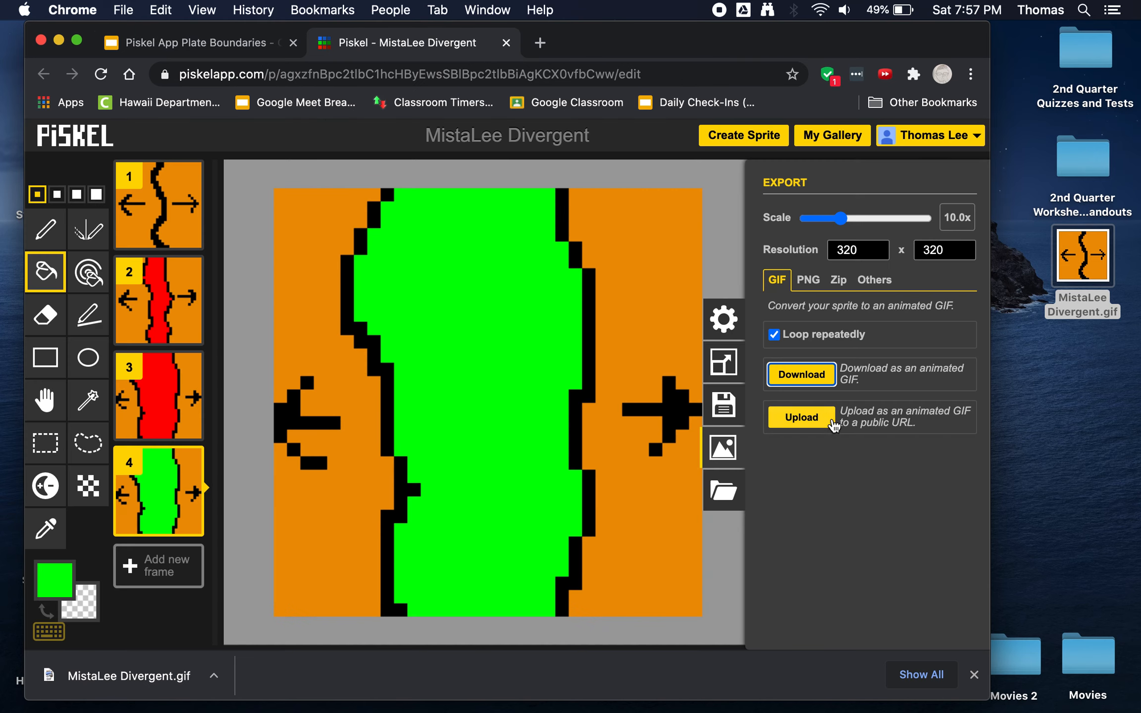